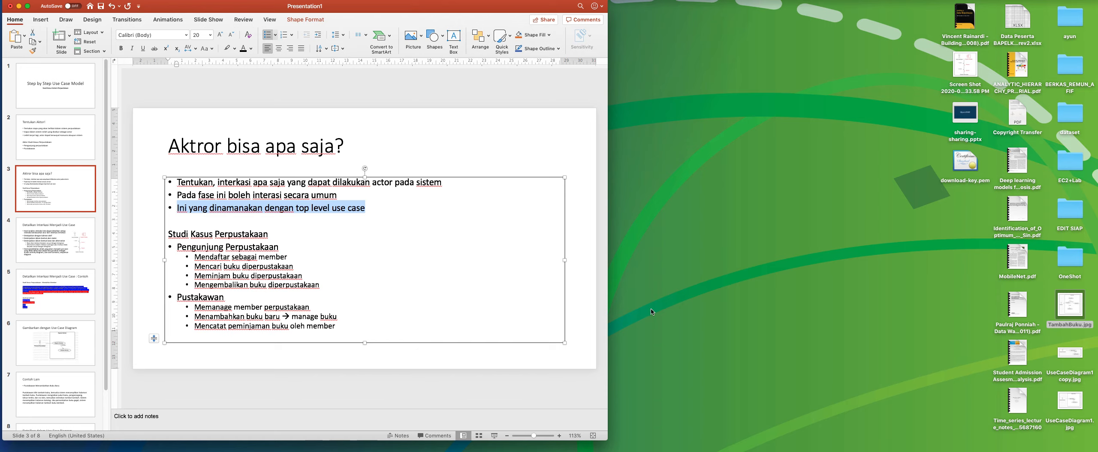
# Switch to StarUML and open the Main diagram from the working diagrams.
pyautogui.moveTo(680, 450)
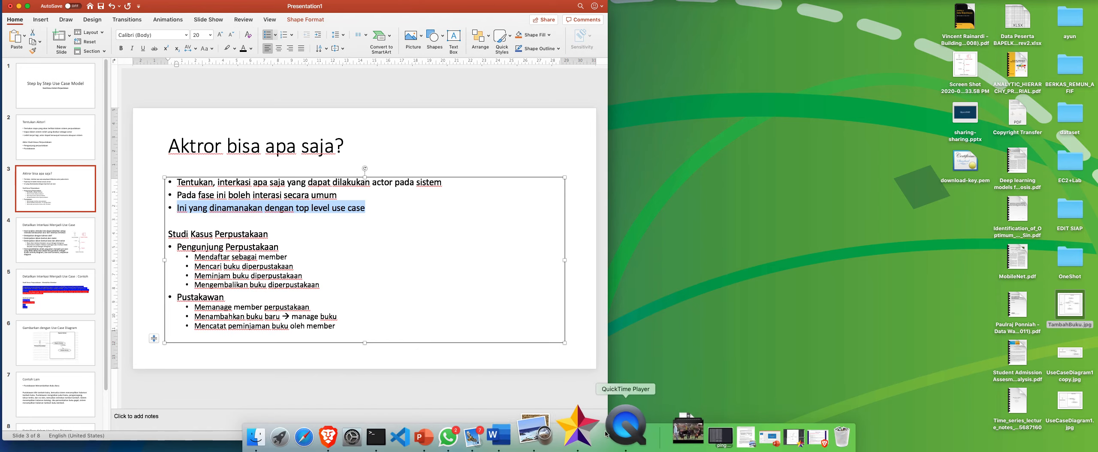
pyautogui.click(614, 433)
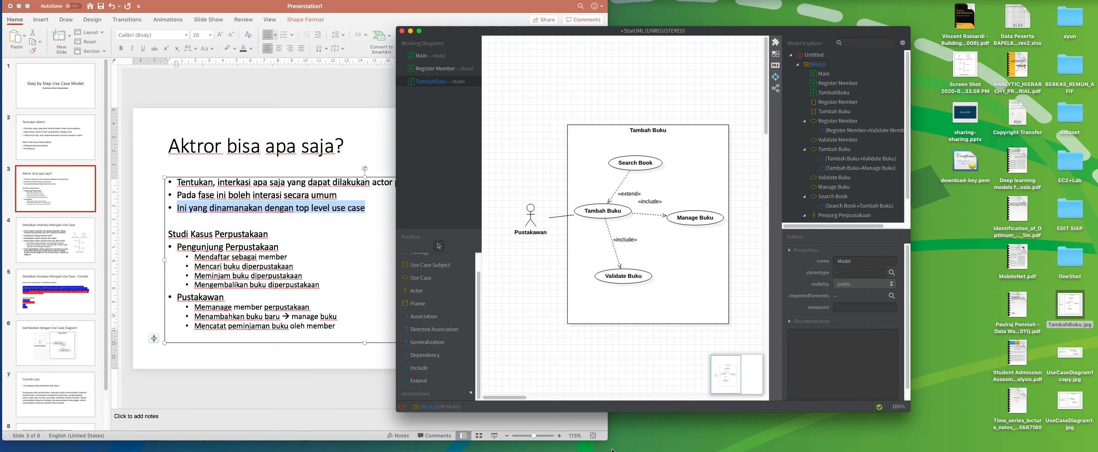
pyautogui.moveTo(600, 448)
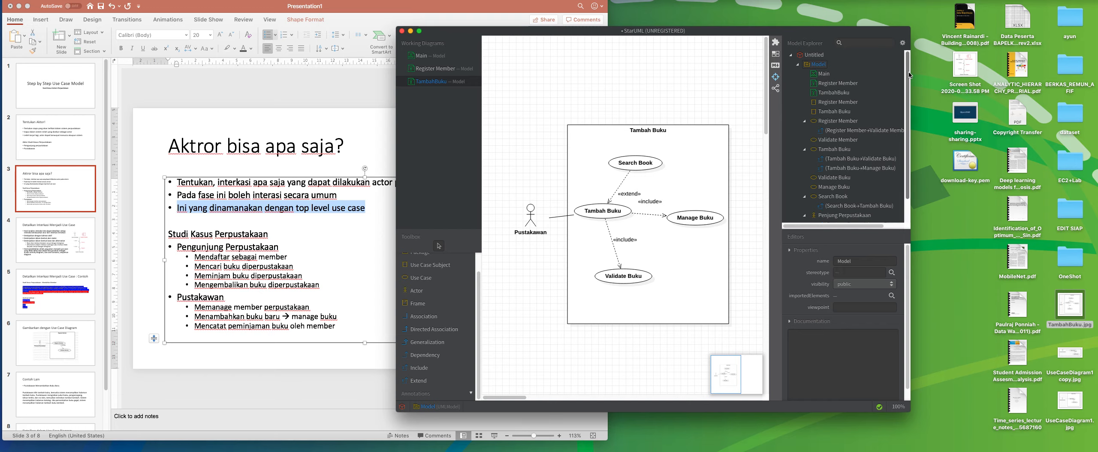
pyautogui.scroll(-3, 908, 75)
pyautogui.click(539, 20)
pyautogui.click(614, 149)
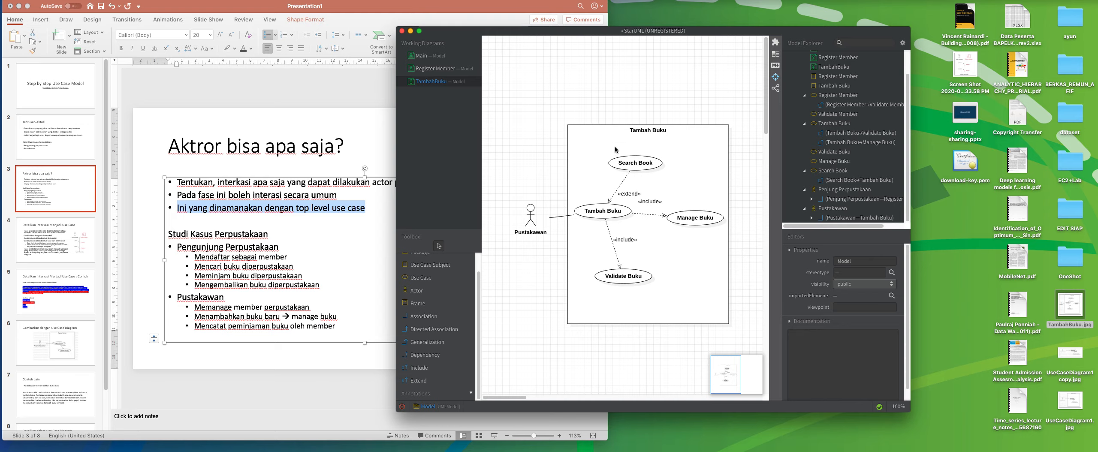
pyautogui.click(417, 57)
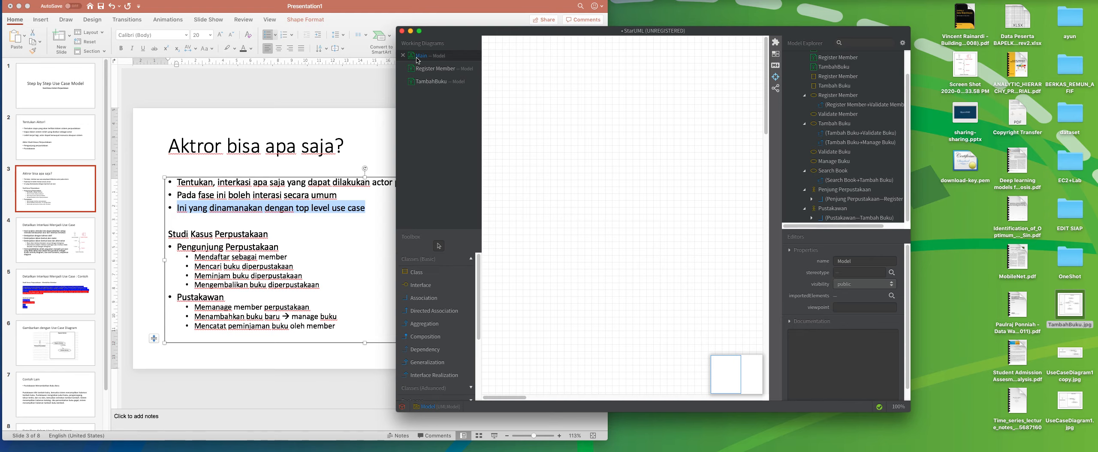
# Add a new use case diagram to Model and name it Top Level Use Case.
pyautogui.scroll(3, 858, 107)
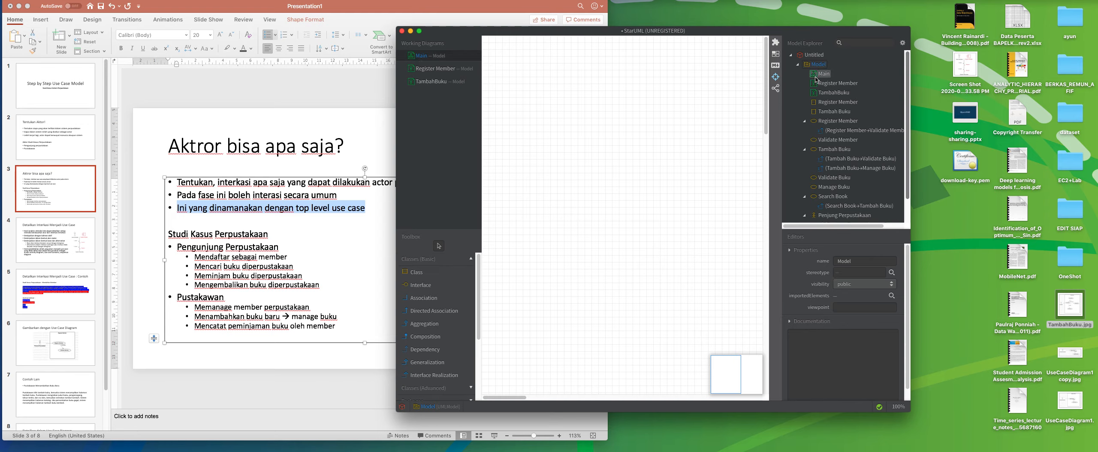
pyautogui.rightClick(814, 64)
pyautogui.moveTo(853, 72)
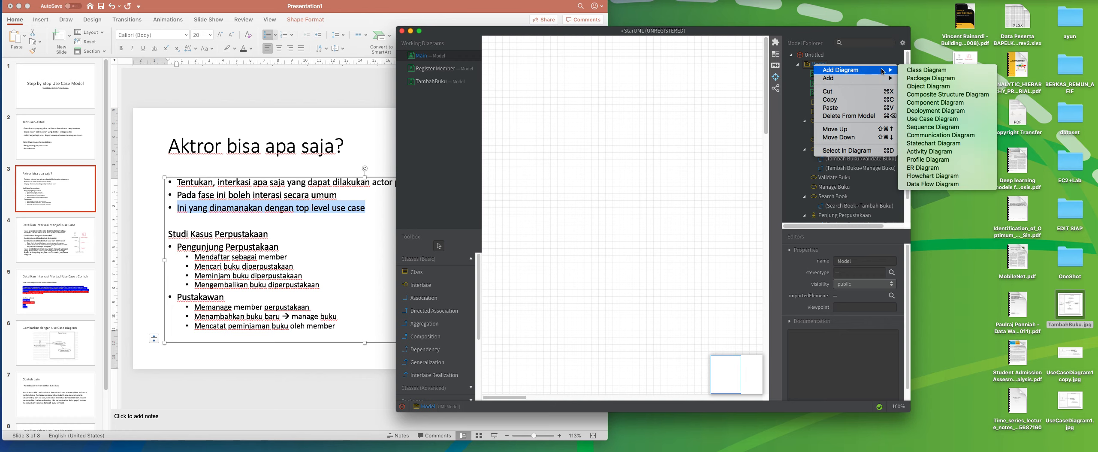
pyautogui.click(917, 120)
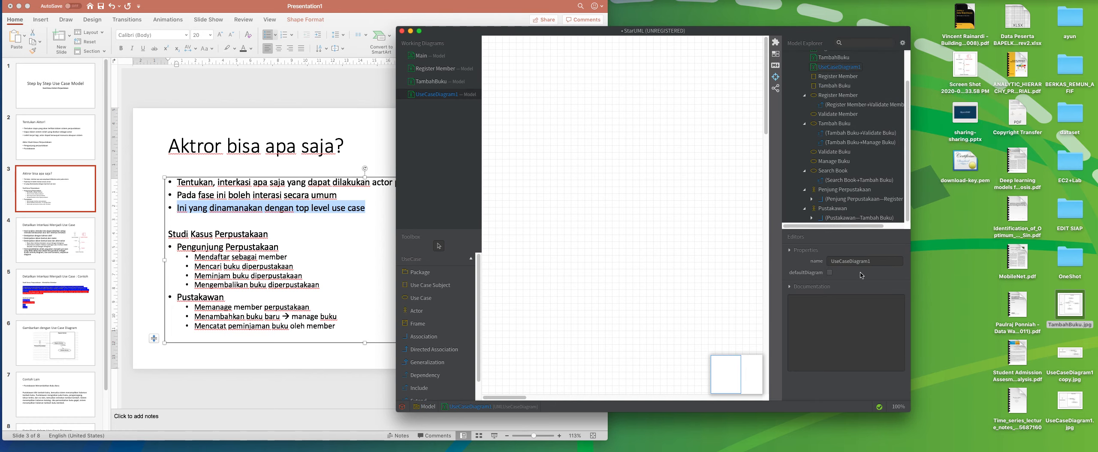
pyautogui.doubleClick(878, 261)
pyautogui.write('Top Lev')
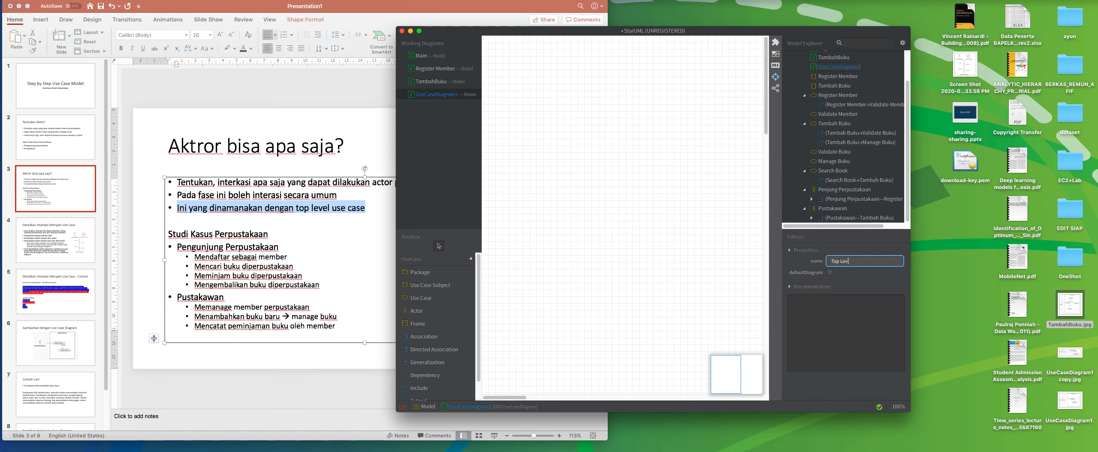
pyautogui.write('el Use Case')
pyautogui.press('Return')
pyautogui.click(606, 212)
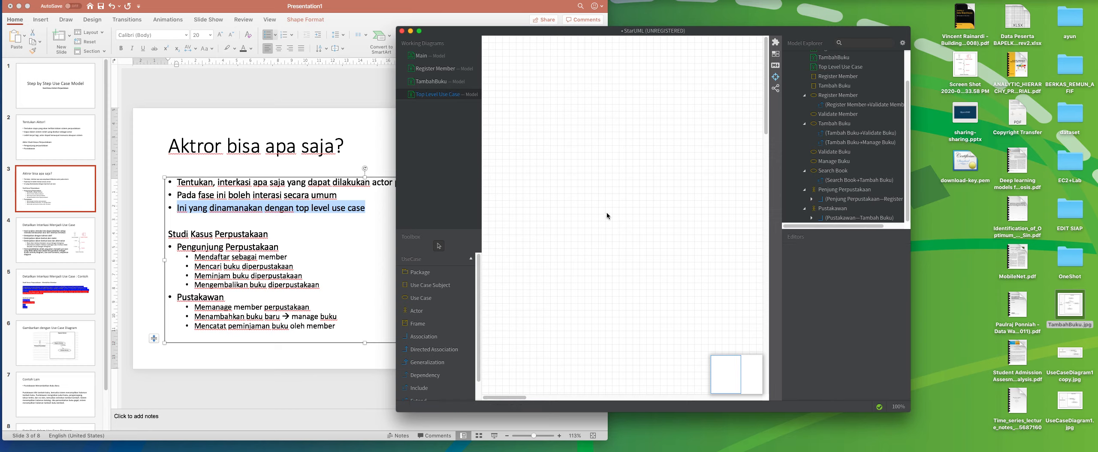
# Highlight Pengunjung Perpustakaan and its four activities on the PowerPoint slide, and return to the StarUML diagram.
pyautogui.click(188, 263)
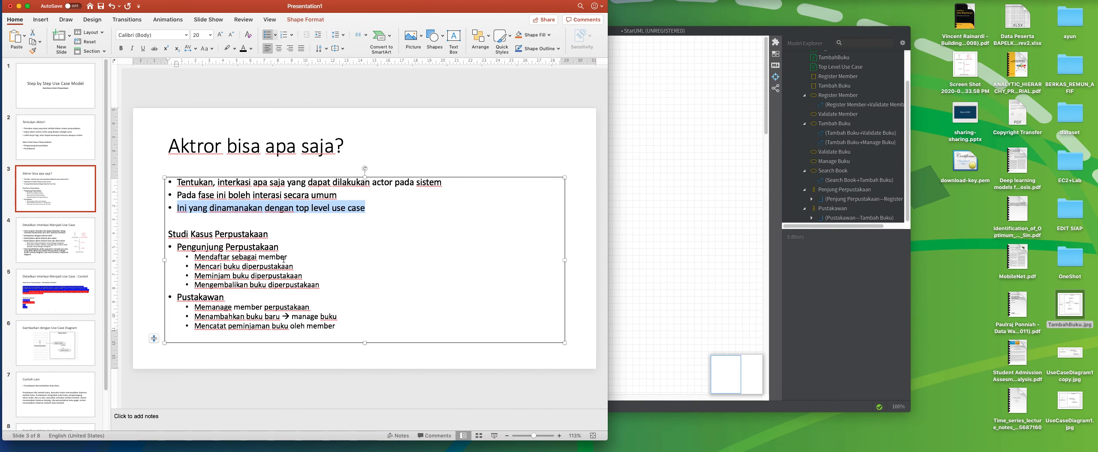
pyautogui.moveTo(177, 247); pyautogui.dragTo(329, 287)
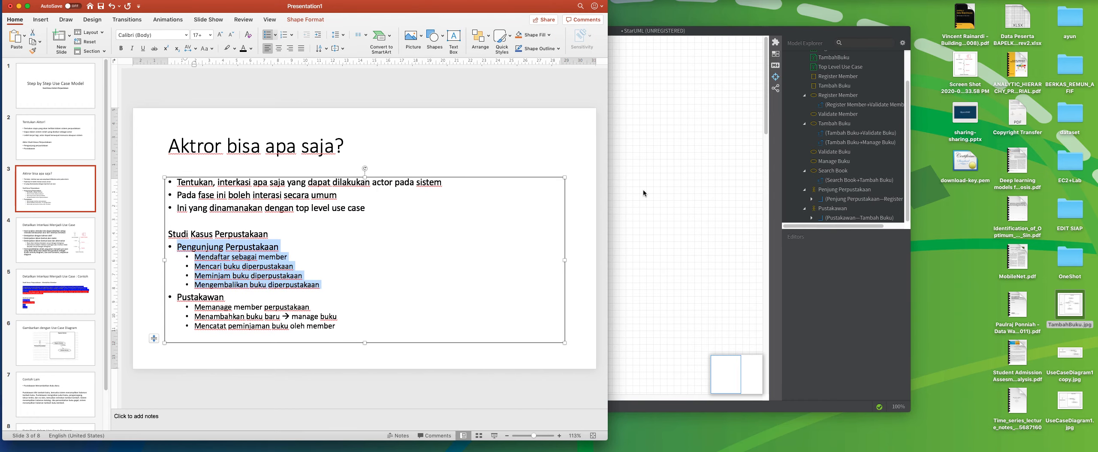
pyautogui.click(665, 176)
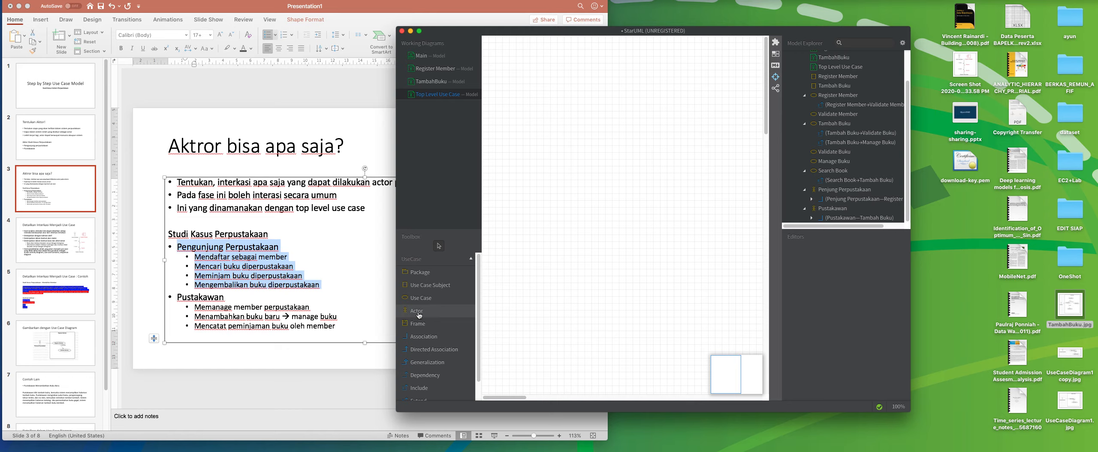
# Place an actor named Pengunjung Perpustakaan on the left side of the Top Level Use Case diagram.
pyautogui.scroll(-2, 455, 305)
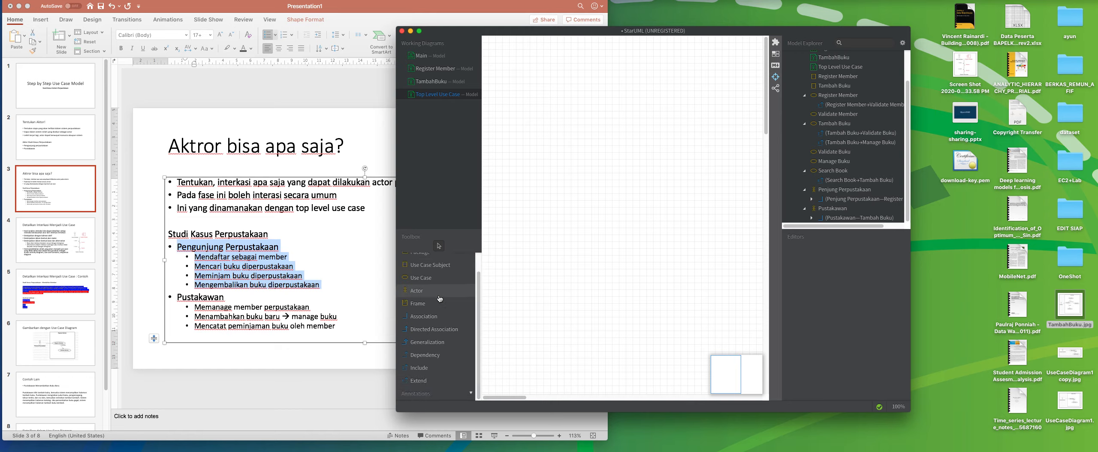
pyautogui.click(417, 291)
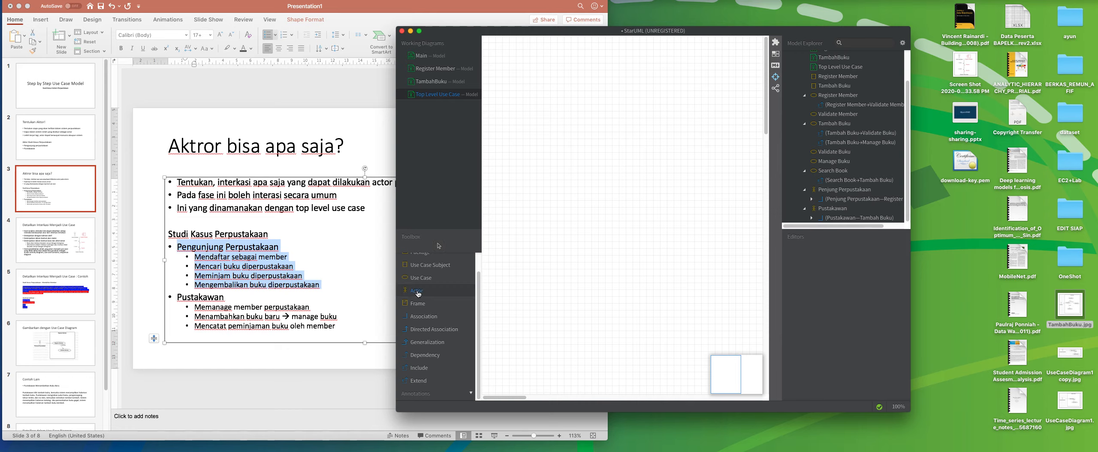
pyautogui.click(514, 182)
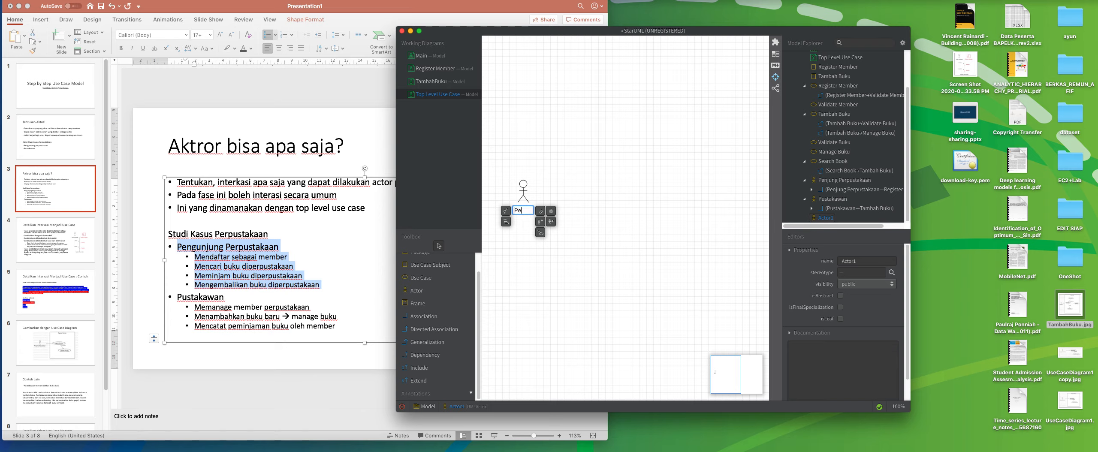
pyautogui.write('Penj')
pyautogui.press('BackSpace')
pyautogui.write('ngunju')
pyautogui.write('ng Perpusta')
pyautogui.write('kaan')
pyautogui.press('Return')
pyautogui.click(519, 250)
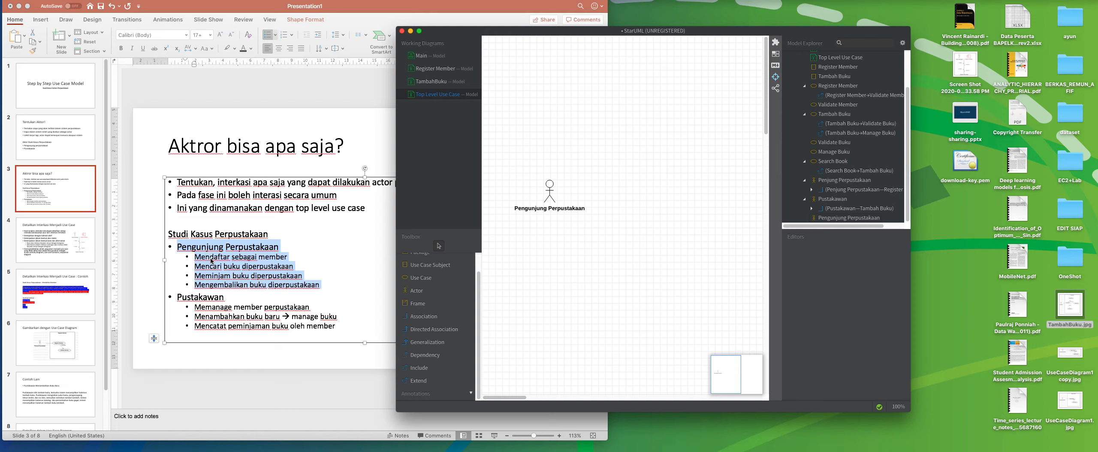
# Add a use case named Register Member above and beside the actor, and widen its oval.
pyautogui.click(421, 277)
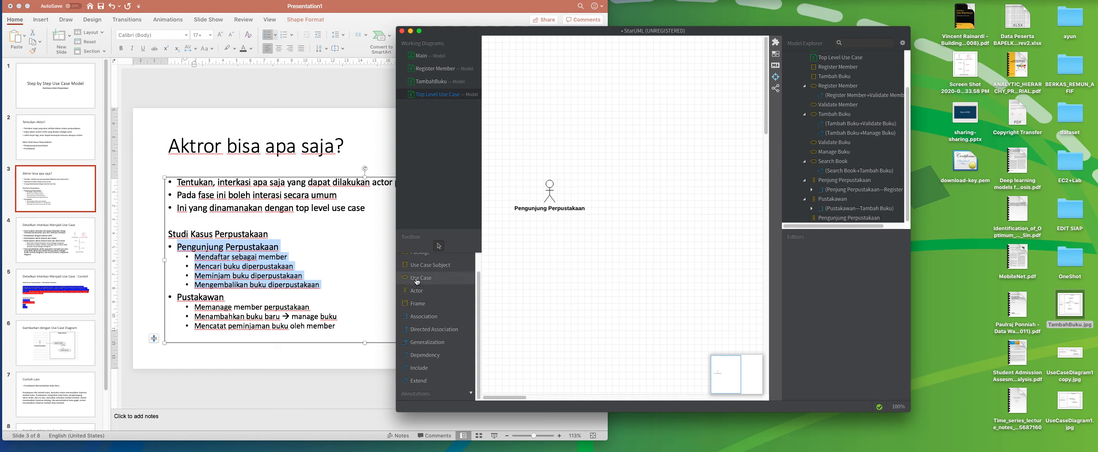
pyautogui.click(628, 148)
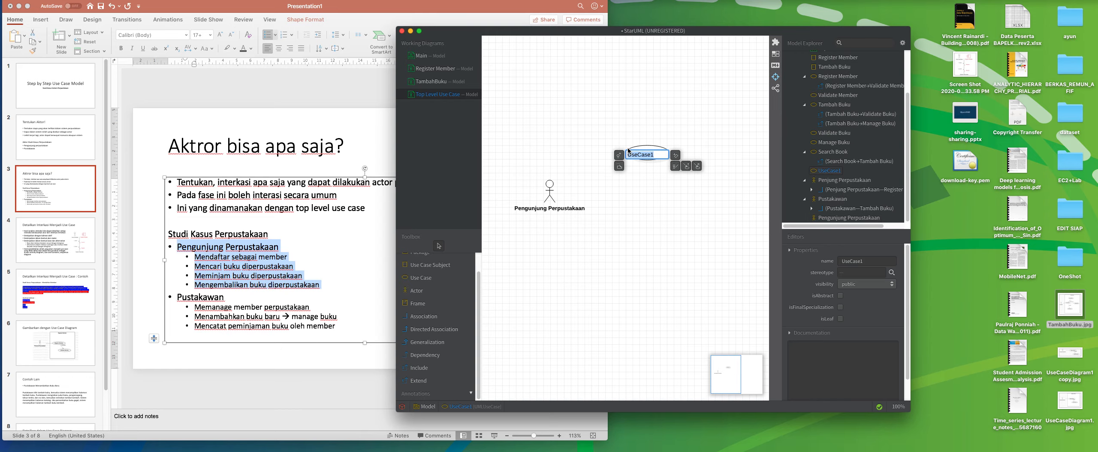
pyautogui.write('Regf')
pyautogui.write('ister')
pyautogui.write(' Member')
pyautogui.press('Return')
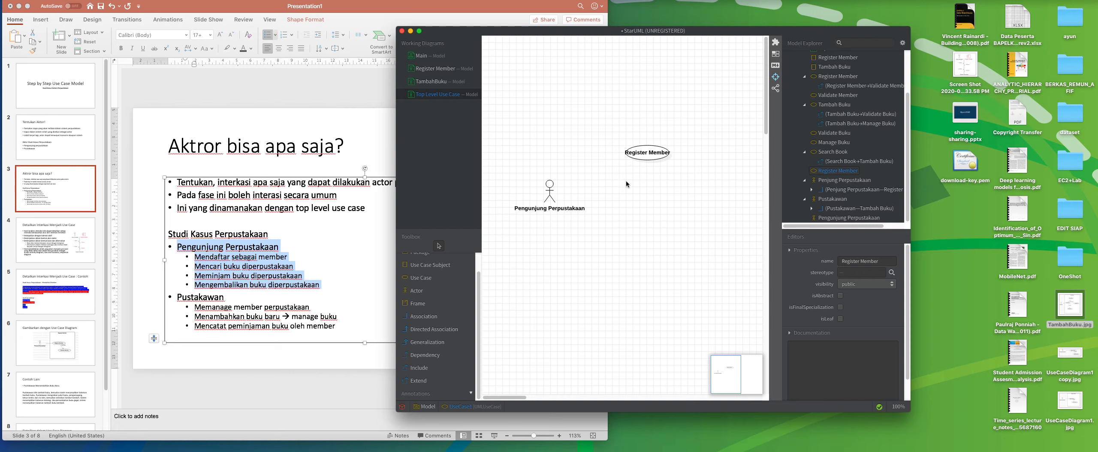
pyautogui.click(657, 157)
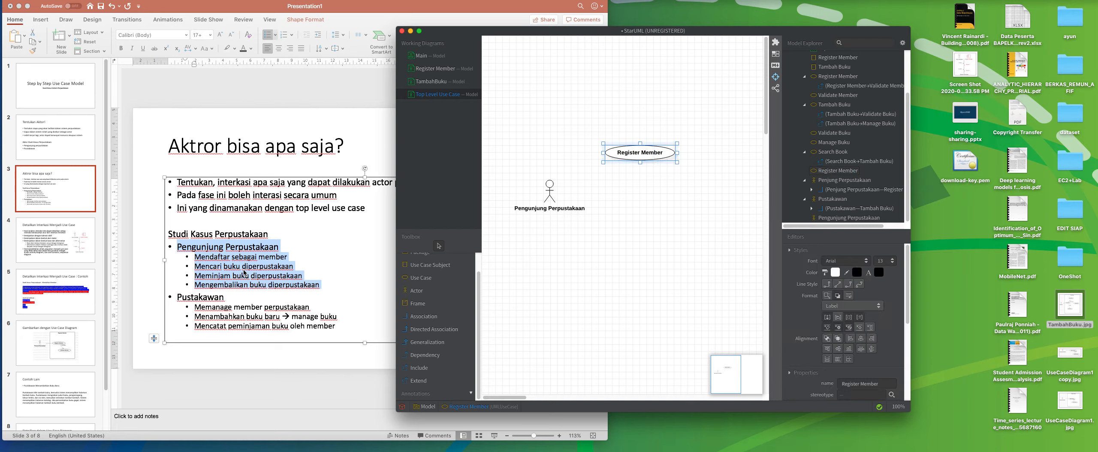
# Add a slightly widened use case named Search Book and position it directly below Register Member.
pyautogui.click(421, 278)
pyautogui.click(643, 212)
pyautogui.write('Search Book')
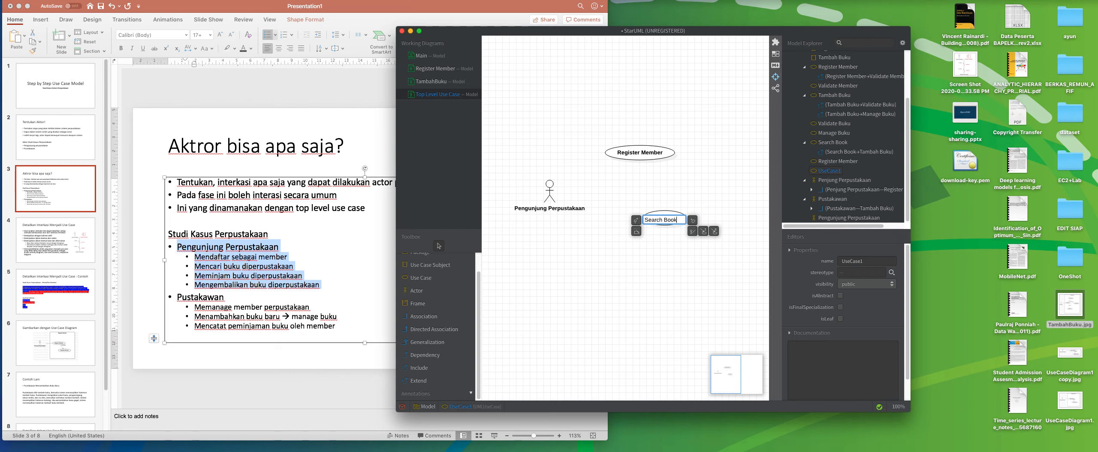
pyautogui.press('Return')
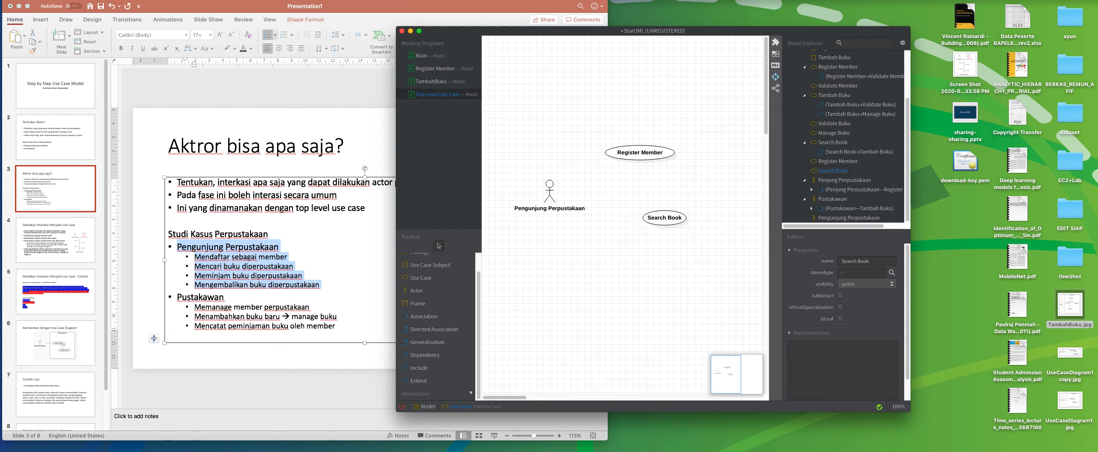
pyautogui.moveTo(676, 220); pyautogui.dragTo(646, 189)
pyautogui.click(639, 232)
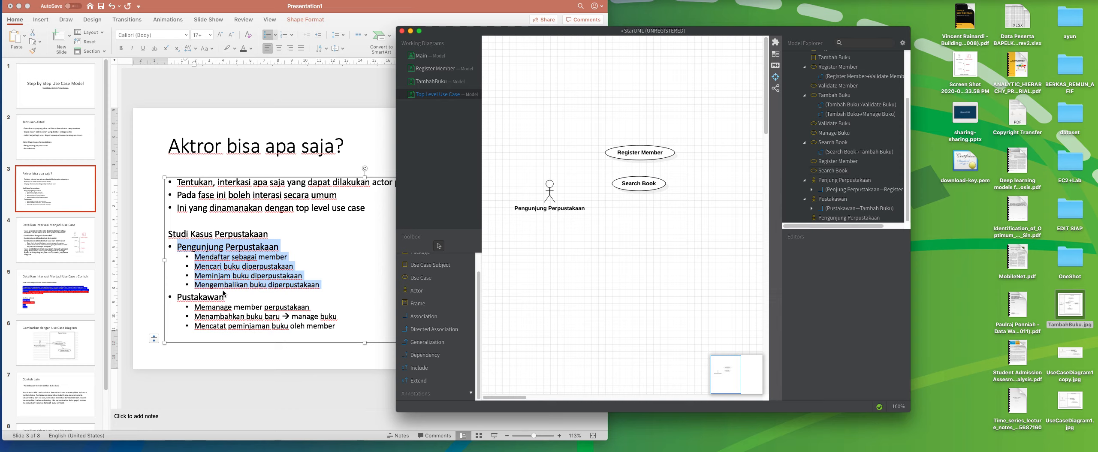
# Add a slightly widened use case named Borrow Books and position it directly below Search Book.
pyautogui.click(550, 187)
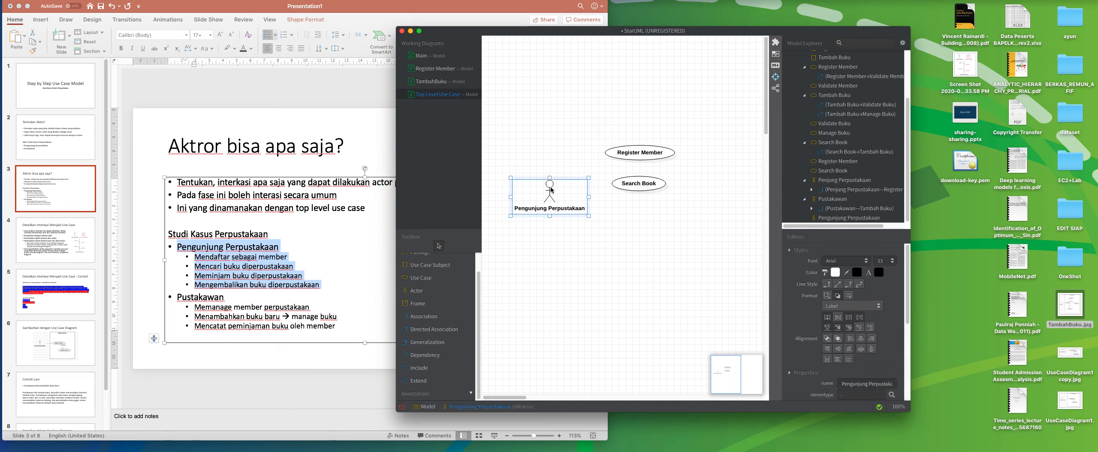
pyautogui.click(420, 277)
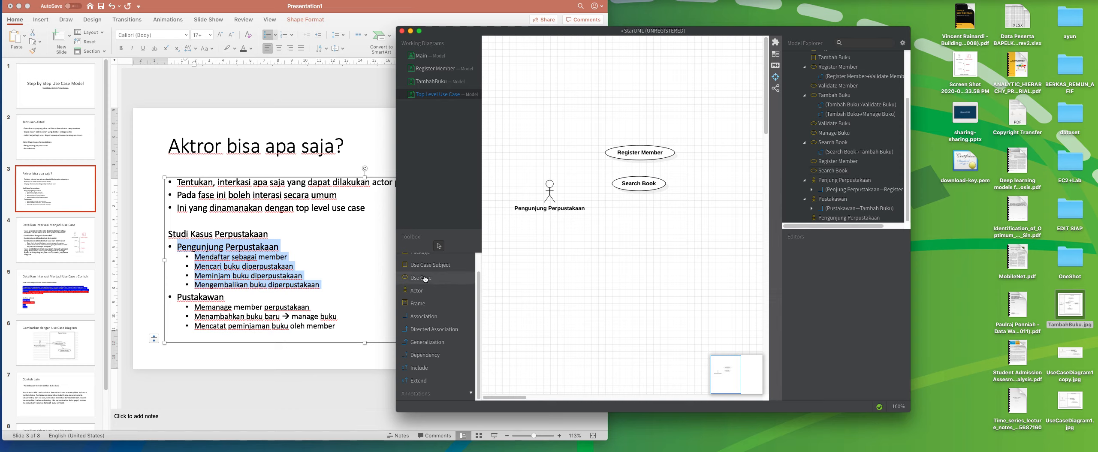
pyautogui.click(609, 270)
pyautogui.write('Borrow Books')
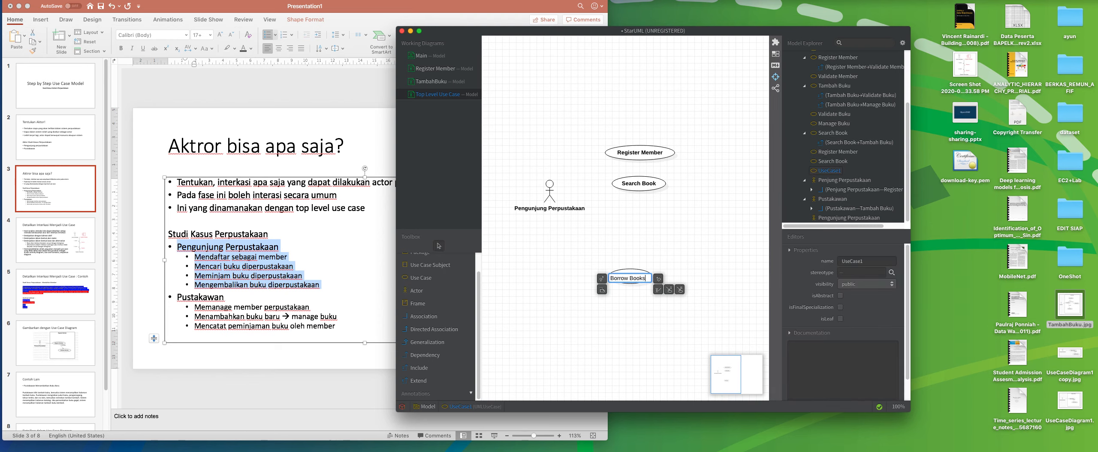
pyautogui.press('Return')
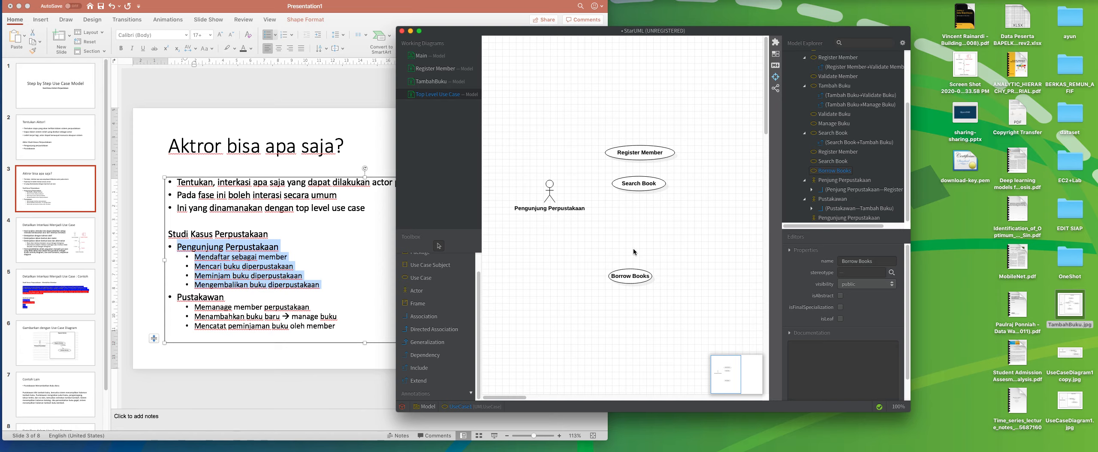
pyautogui.click(636, 226)
pyautogui.moveTo(638, 277); pyautogui.dragTo(636, 219)
pyautogui.click(568, 260)
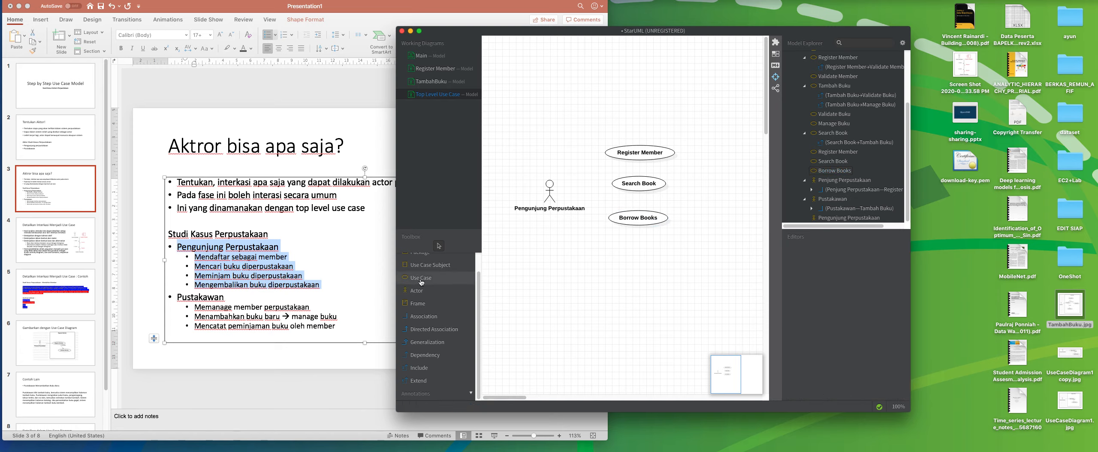
# Add a slightly widened use case named Return Books and position it directly below Borrow Books.
pyautogui.click(420, 278)
pyautogui.click(574, 267)
pyautogui.write('Return')
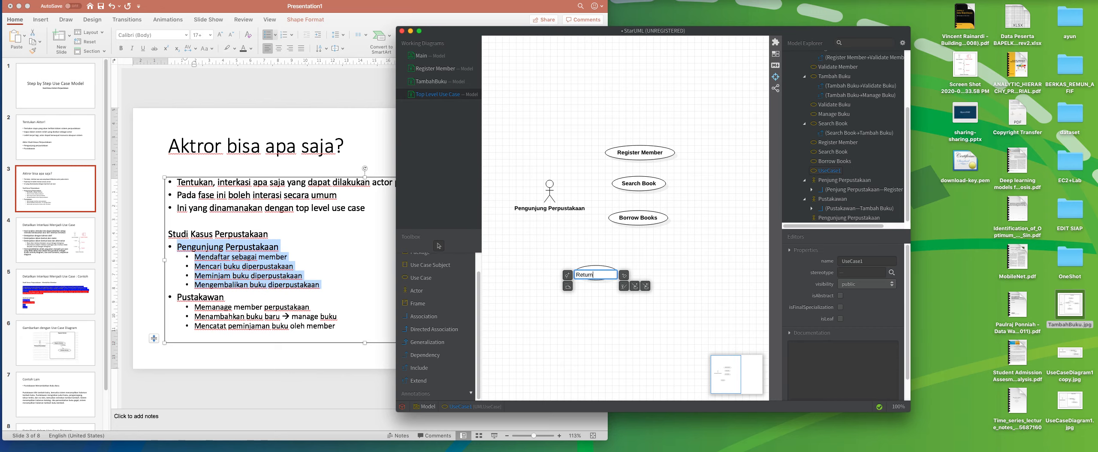
pyautogui.write(' Books')
pyautogui.press('Return')
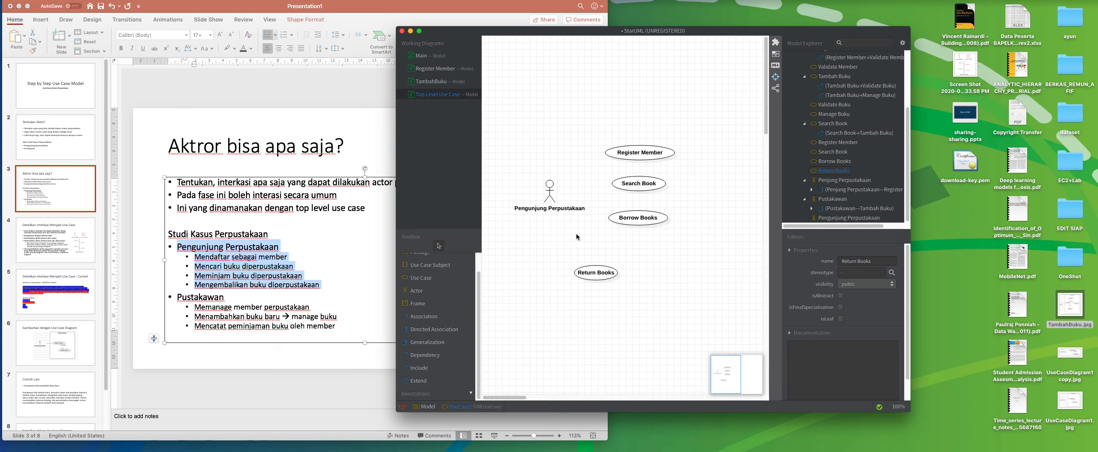
pyautogui.click(576, 240)
pyautogui.moveTo(608, 274); pyautogui.dragTo(647, 256)
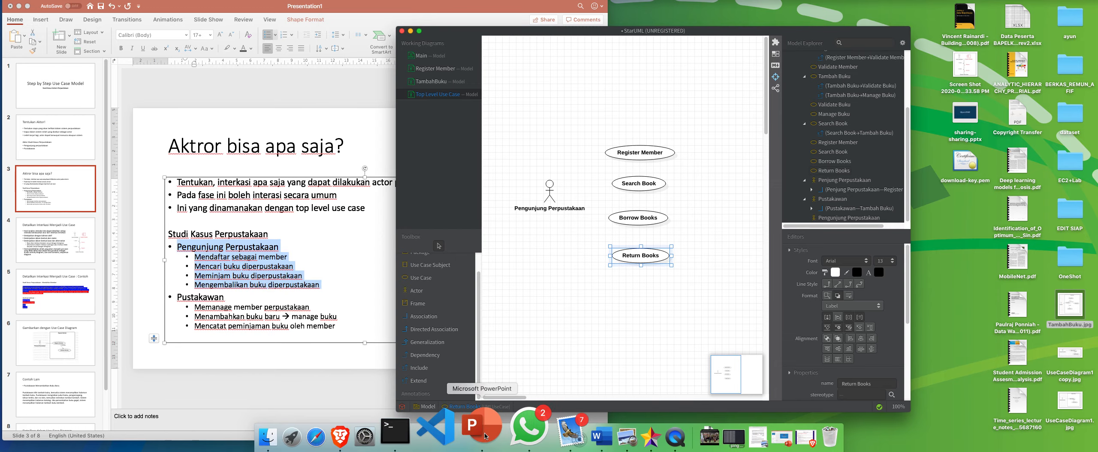
# Switch to the PowerPoint presentation Slide - 05 - Use Case _ Activity Diagram and show slide 6 on actor placement.
pyautogui.hotkey('ctrl', 'Up')
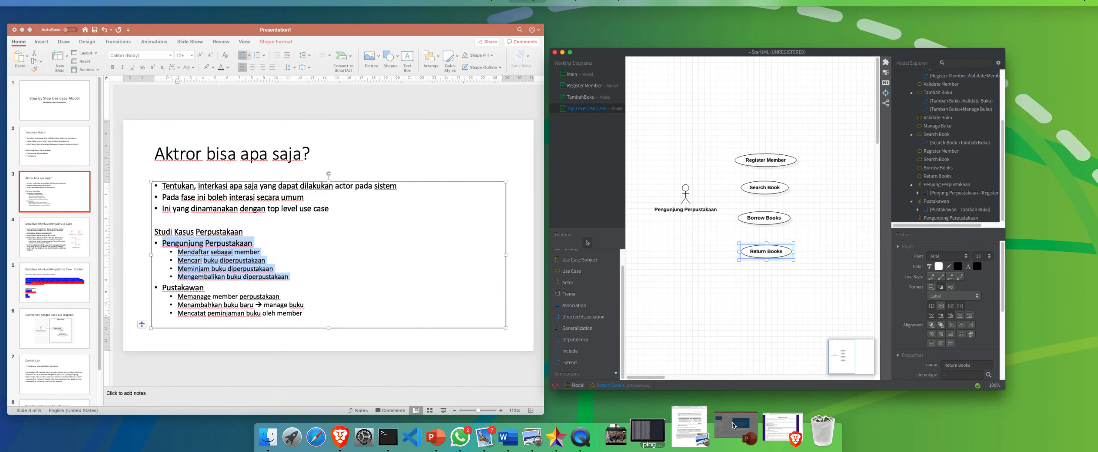
pyautogui.click(741, 433)
pyautogui.click(68, 229)
pyautogui.press('Down')
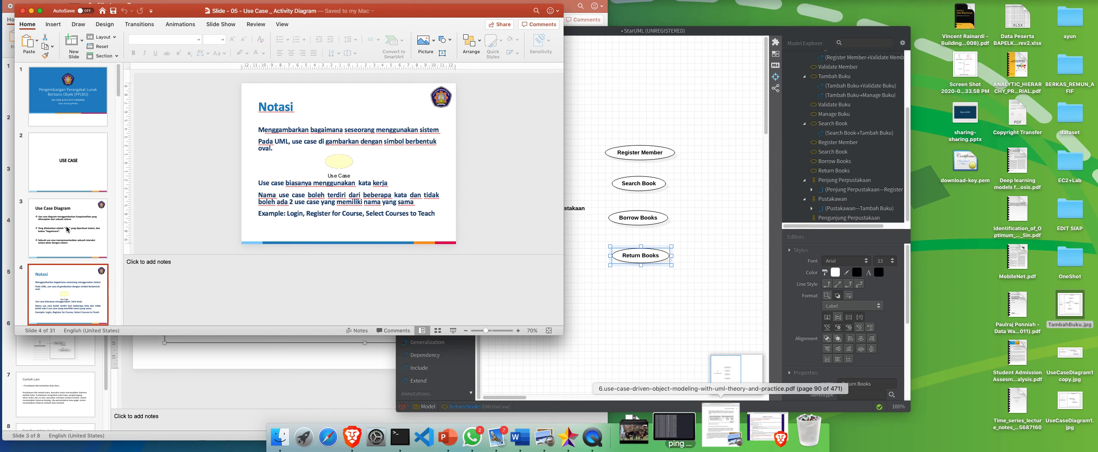
pyautogui.press('Down')
pyautogui.press('Down')
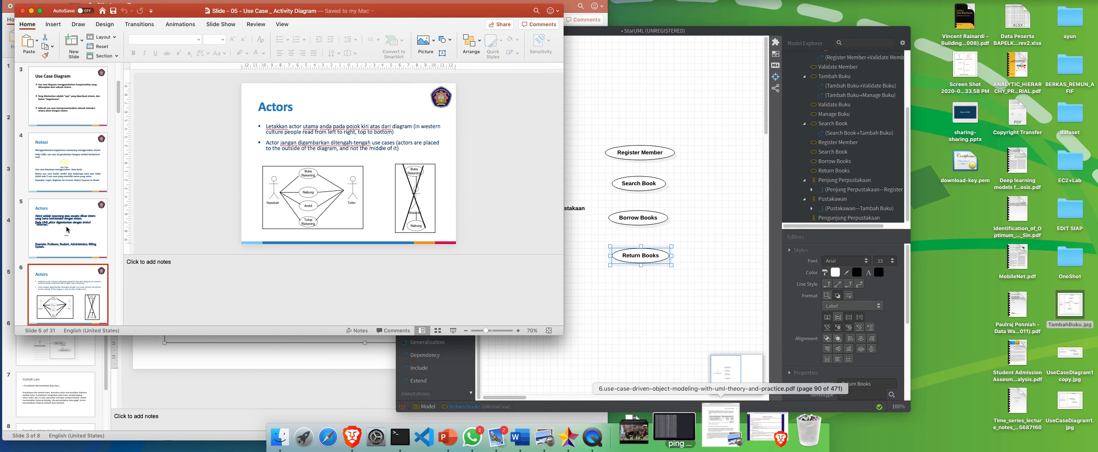
# Show slide 8 on the association between actor and use case, and switch back to the StarUML diagram.
pyautogui.press('Down')
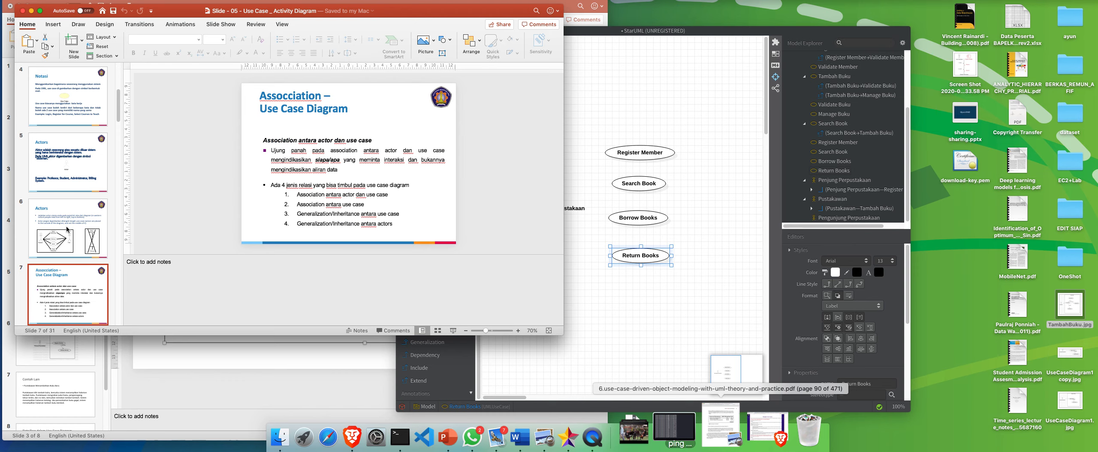
pyautogui.press('Down')
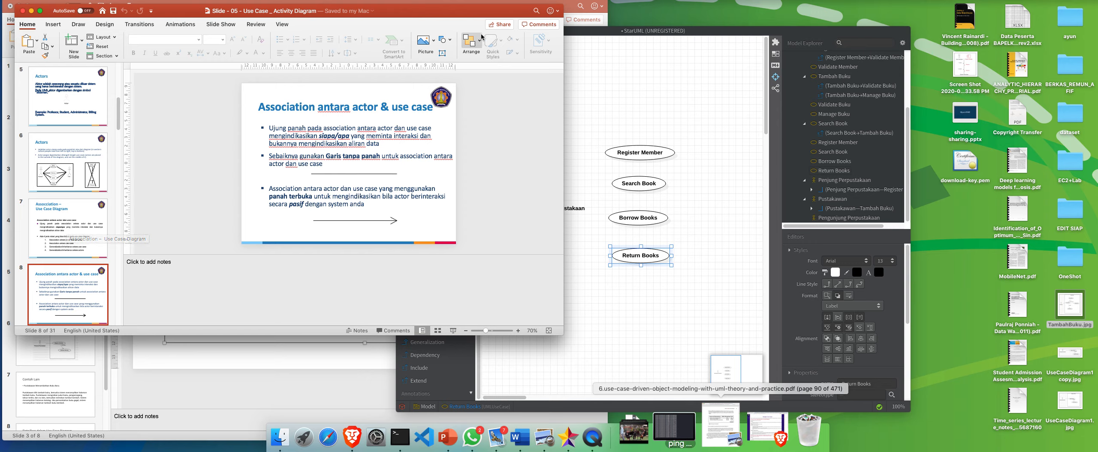
pyautogui.click(608, 122)
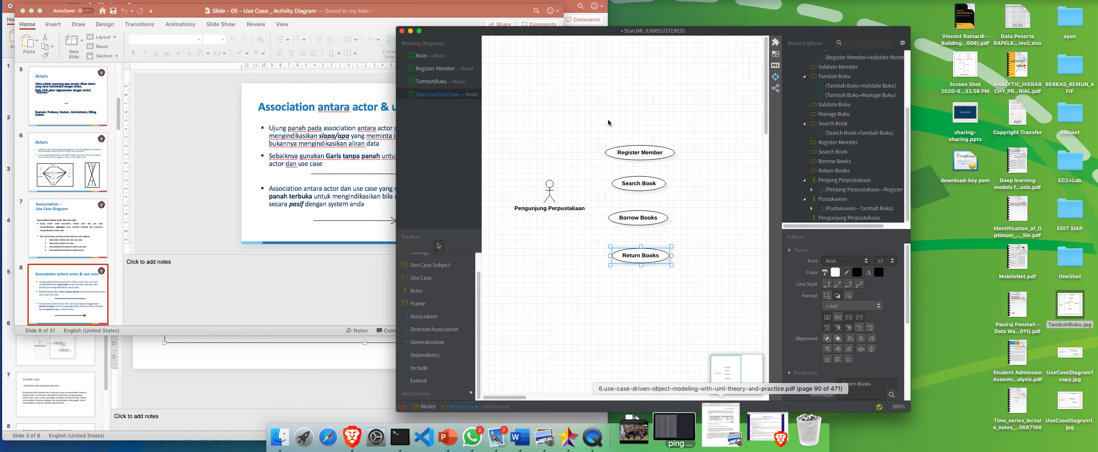
pyautogui.click(542, 279)
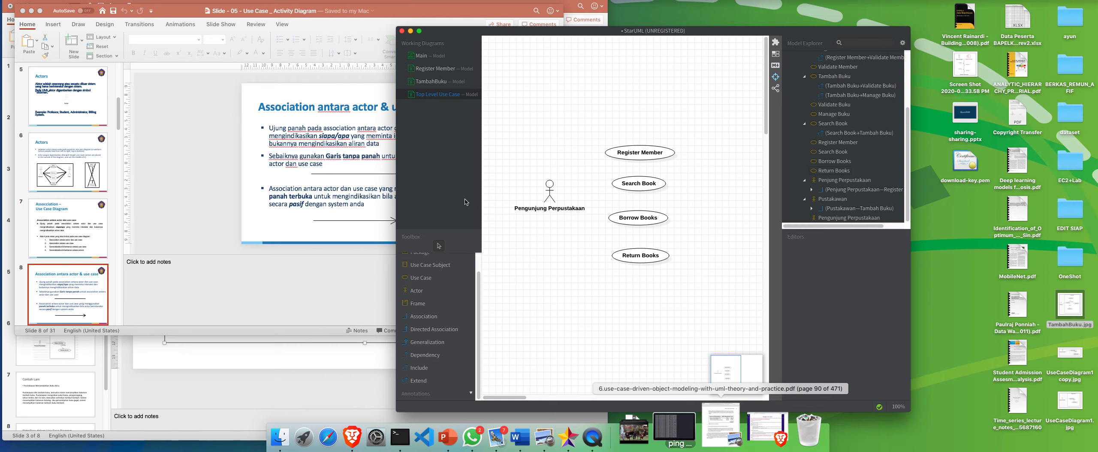
pyautogui.click(424, 318)
pyautogui.click(550, 185)
pyautogui.click(629, 156)
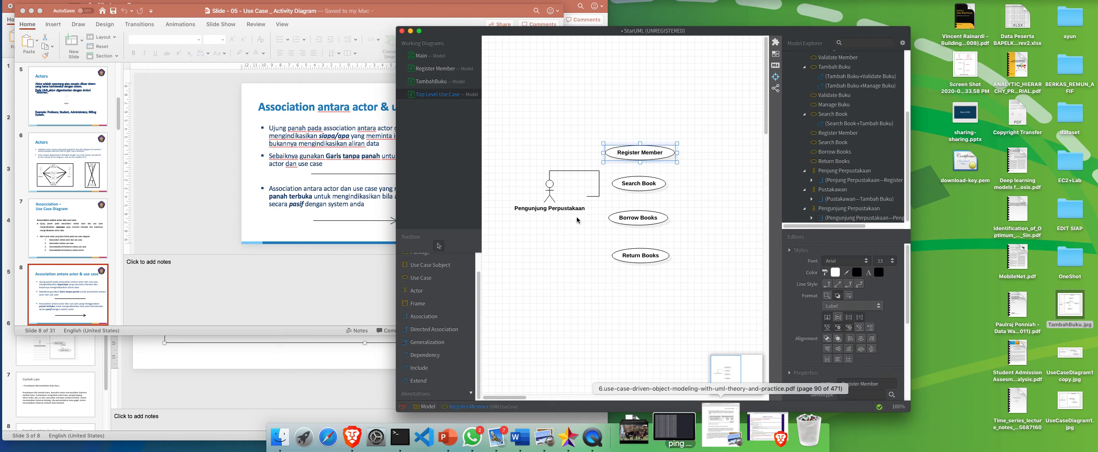
pyautogui.click(573, 255)
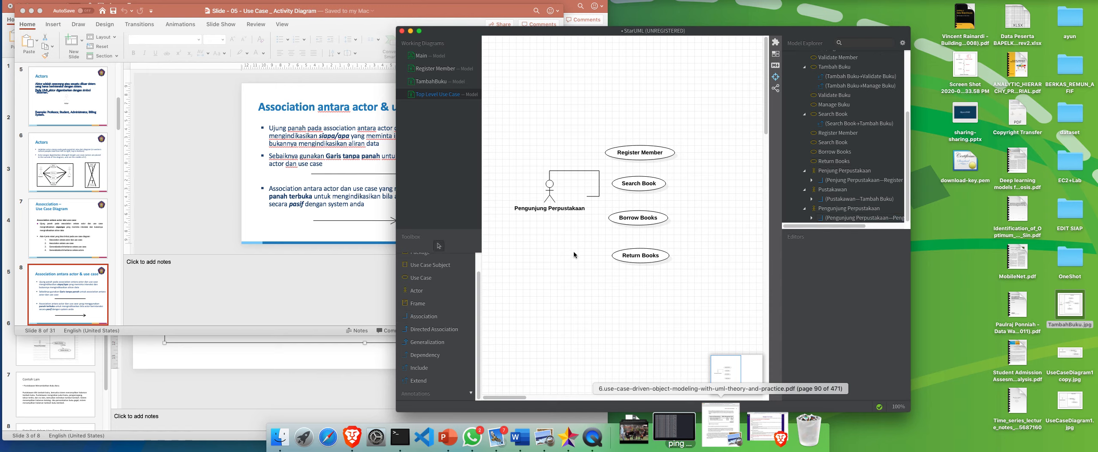
pyautogui.press('super+z')
# Connect the Pengunjung Perpustakaan actor to the Register Member and Search Book use cases with plain associations.
pyautogui.click(451, 316)
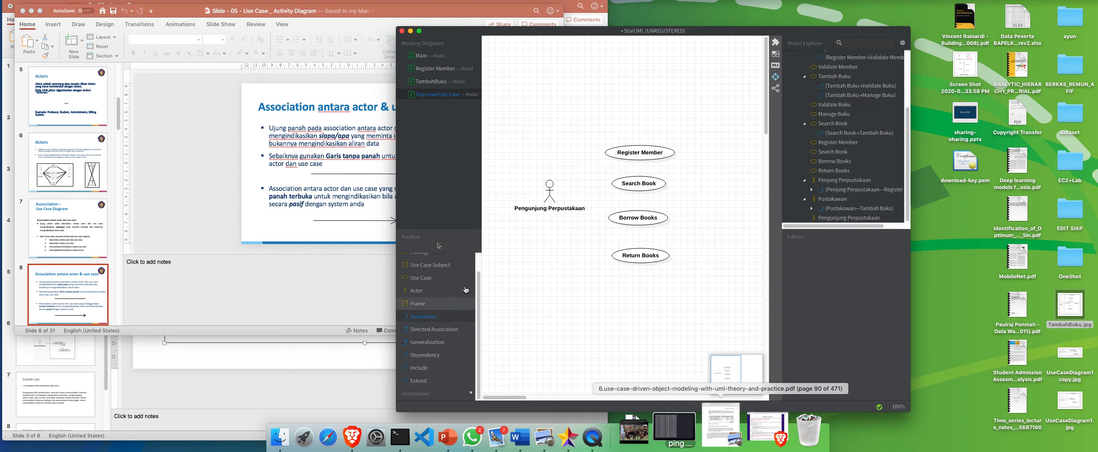
pyautogui.moveTo(549, 184); pyautogui.dragTo(628, 156)
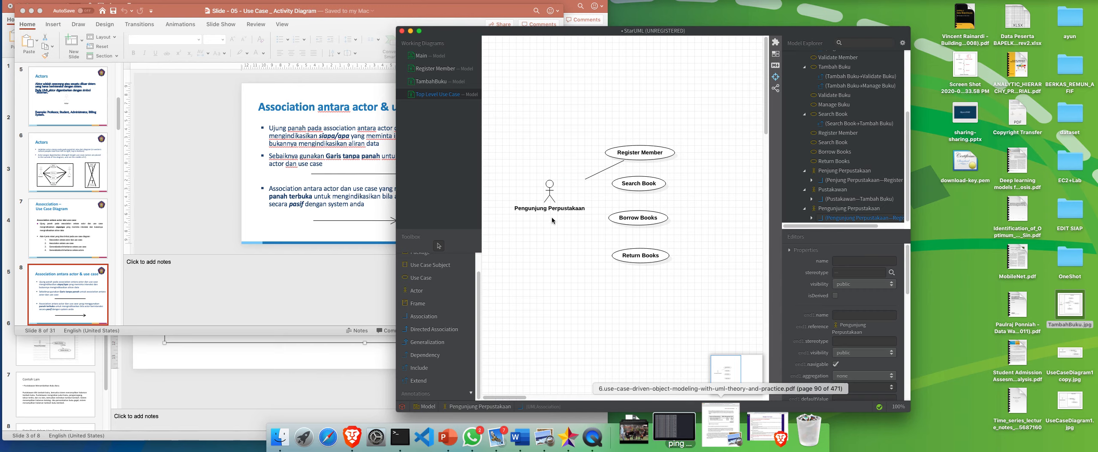
pyautogui.click(538, 275)
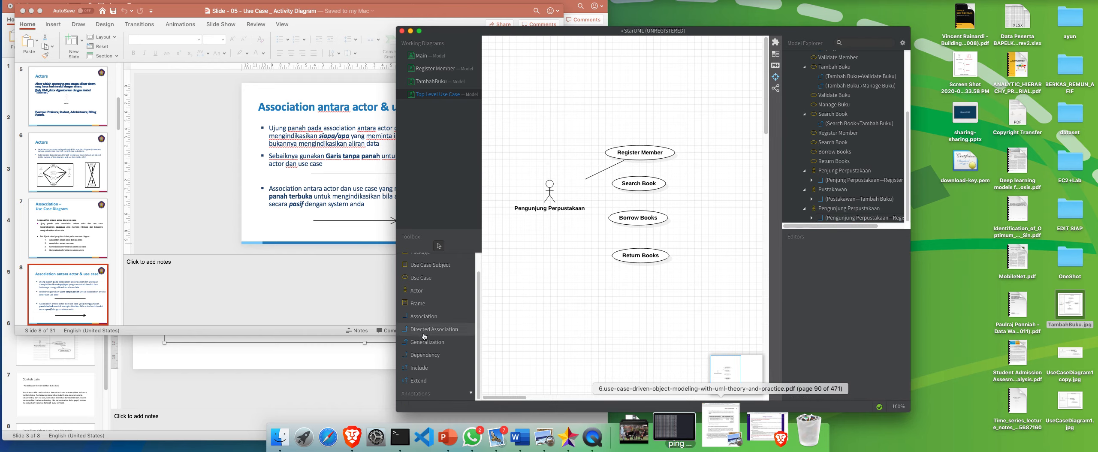
pyautogui.click(424, 316)
pyautogui.moveTo(549, 184); pyautogui.dragTo(634, 187)
pyautogui.click(545, 327)
# Connect the Pengunjung Perpustakaan actor to the Borrow Books and Return Books use cases with plain associations.
pyautogui.click(424, 316)
pyautogui.moveTo(553, 190); pyautogui.dragTo(627, 226)
pyautogui.click(450, 316)
pyautogui.moveTo(549, 185); pyautogui.dragTo(627, 253)
pyautogui.click(601, 300)
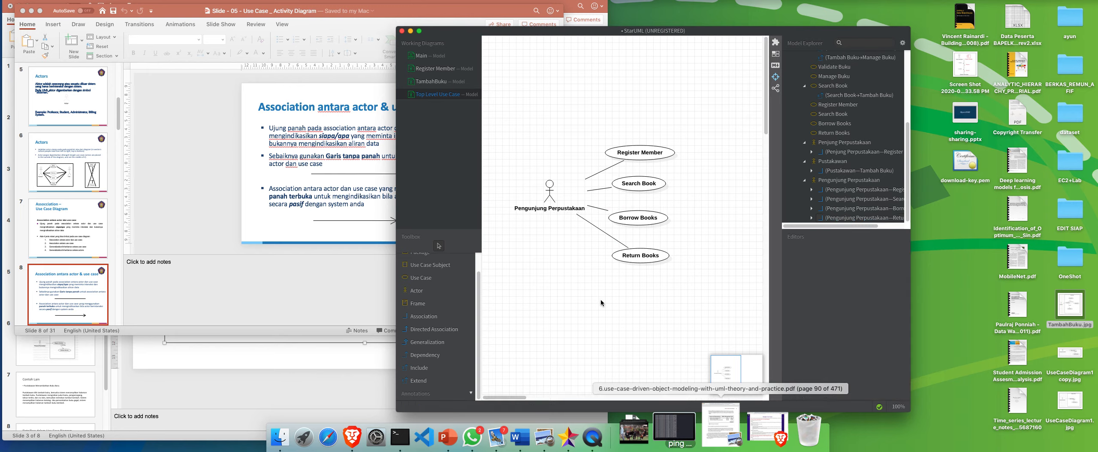
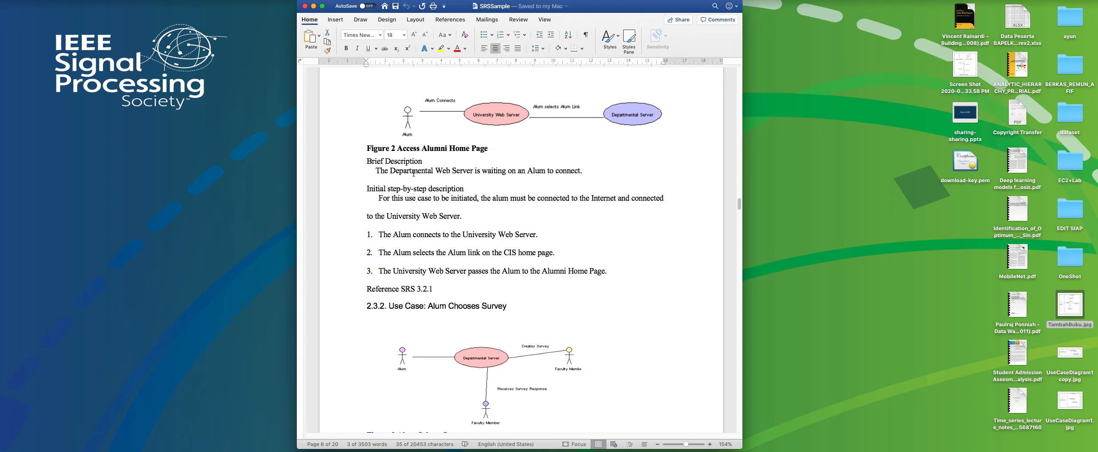
# In the SRSSample Word document, rename the use case in heading 2.3.1 as Registrasi Member.
pyautogui.click(376, 170)
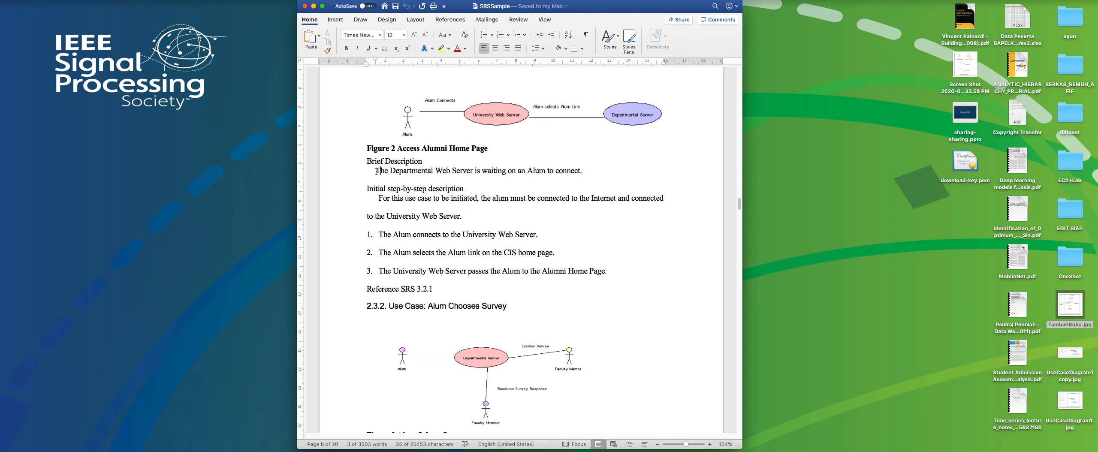
pyautogui.keyDown('shift'); pyautogui.click(576, 171); pyautogui.keyUp('shift')
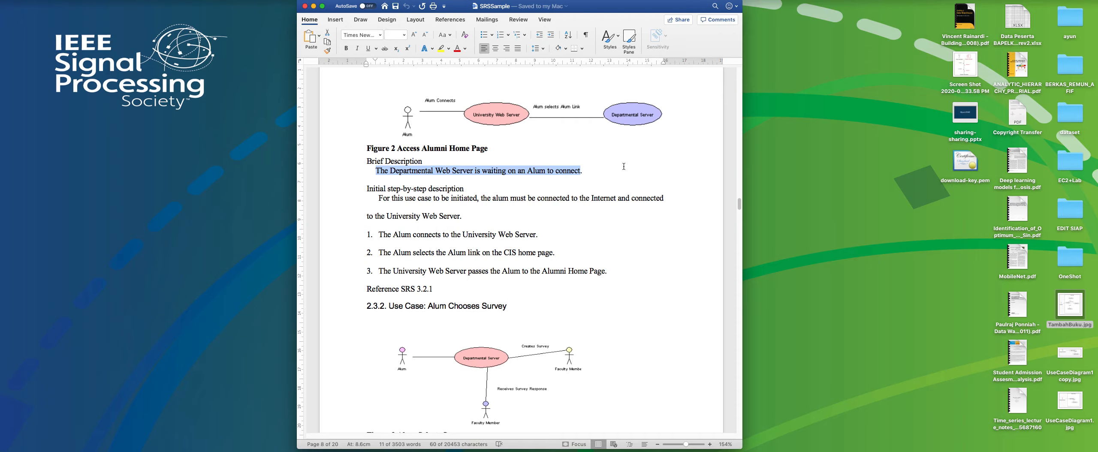
pyautogui.scroll(10, 423, 180)
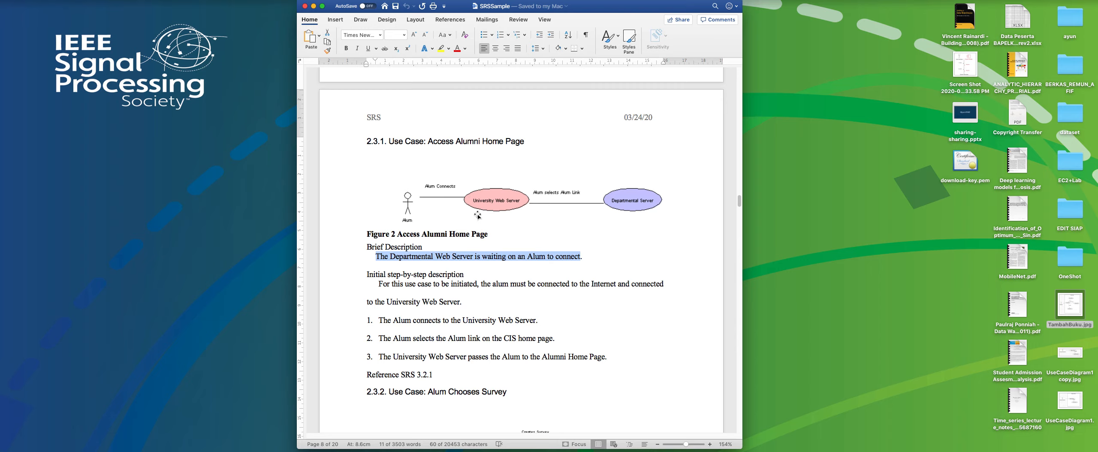
pyautogui.scroll(-3, 475, 211)
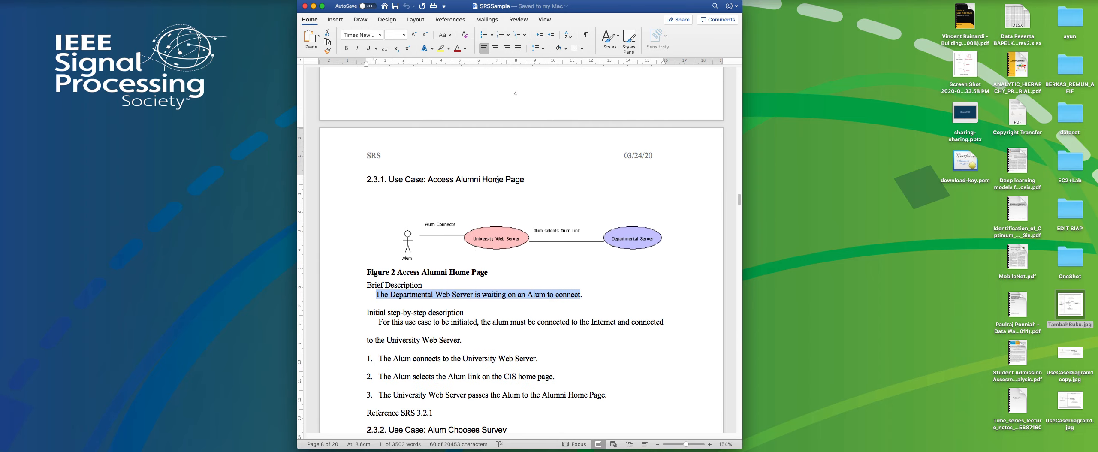
pyautogui.click(526, 180)
pyautogui.keyDown('shift'); pyautogui.click(428, 179); pyautogui.keyUp('shift')
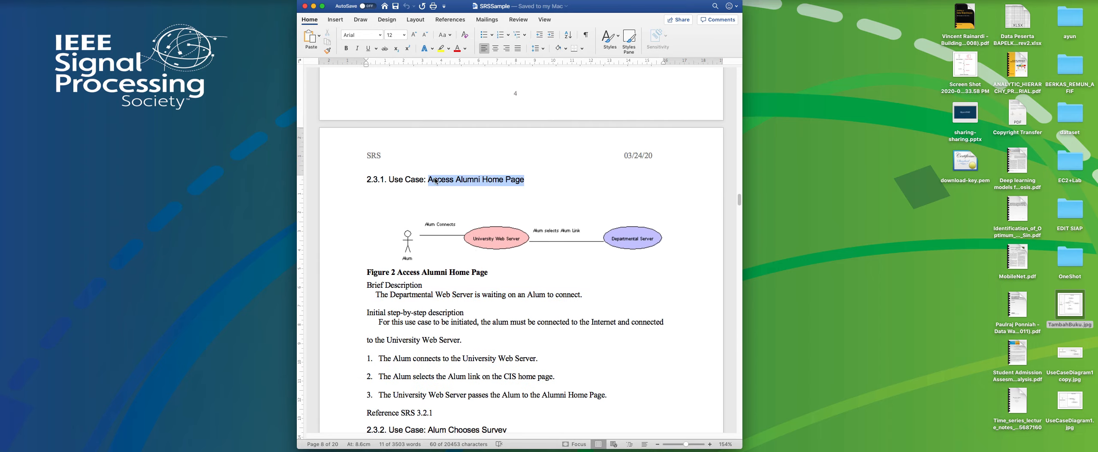
pyautogui.press('BackSpace')
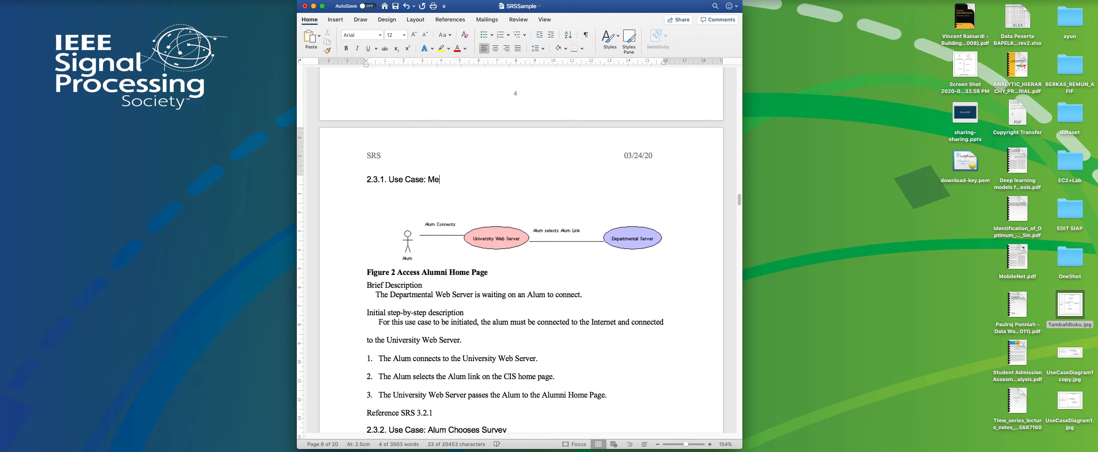
pyautogui.write('Regfiistrasi Member')
# Delete the use case diagram below the Registrasi Member heading and undo the deletion.
pyautogui.click(481, 234)
pyautogui.press('BackSpace')
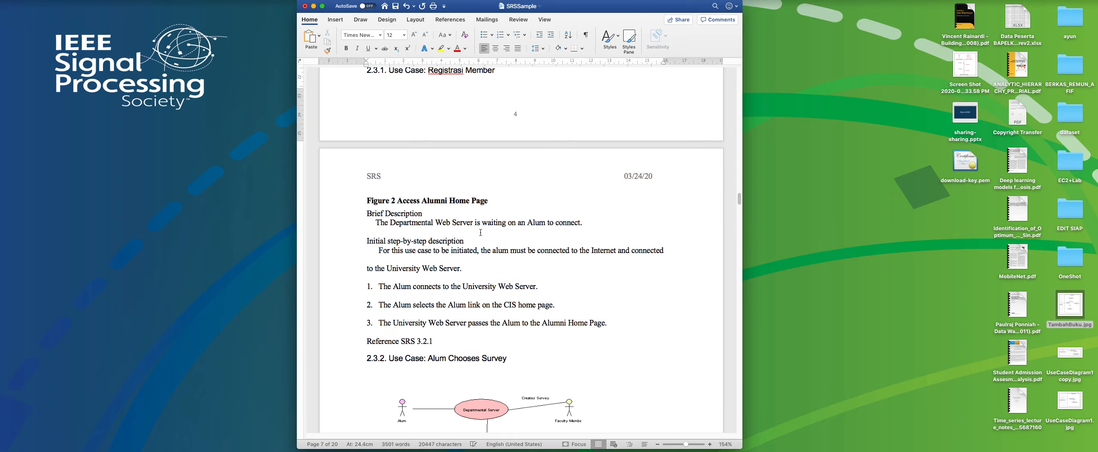
pyautogui.press('super+z')
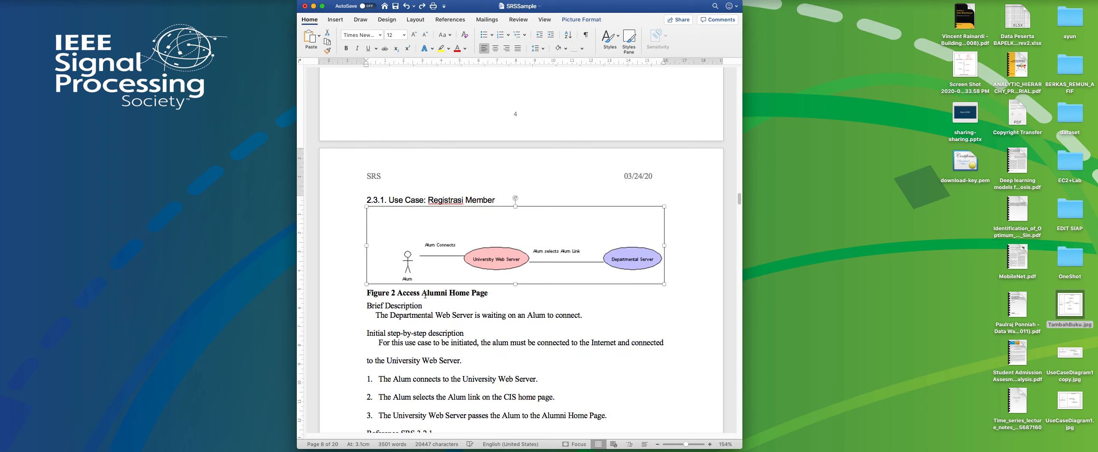
# Replace the Brief Description sentence of the Registrasi Member use case with "Pengunjung perpustakaan mendaftar sebagai member perpustakaan.".
pyautogui.click(403, 309)
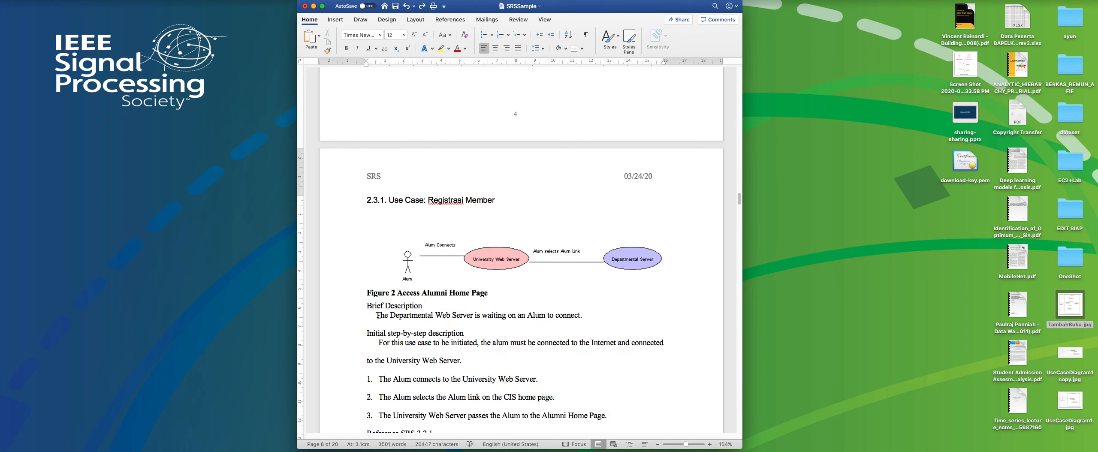
pyautogui.tripleClick(593, 316)
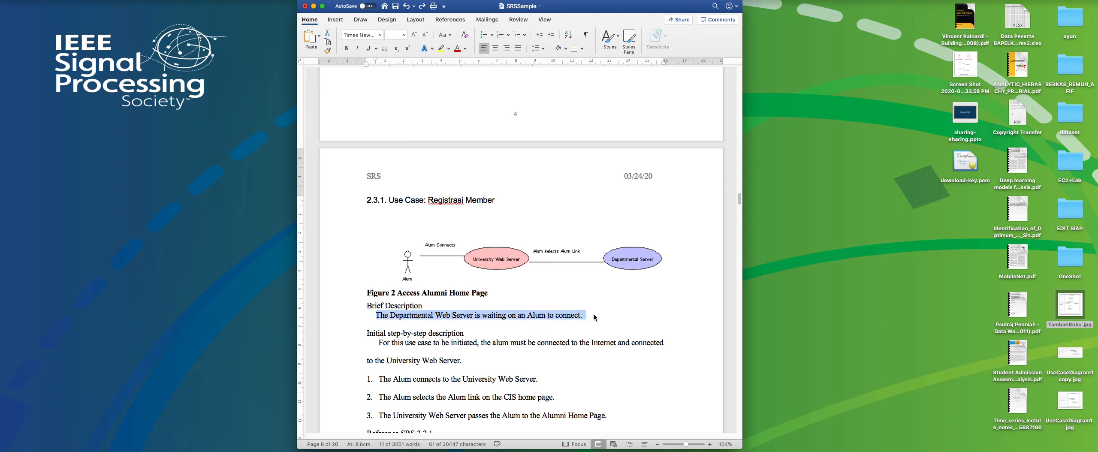
pyautogui.write('Penjung')
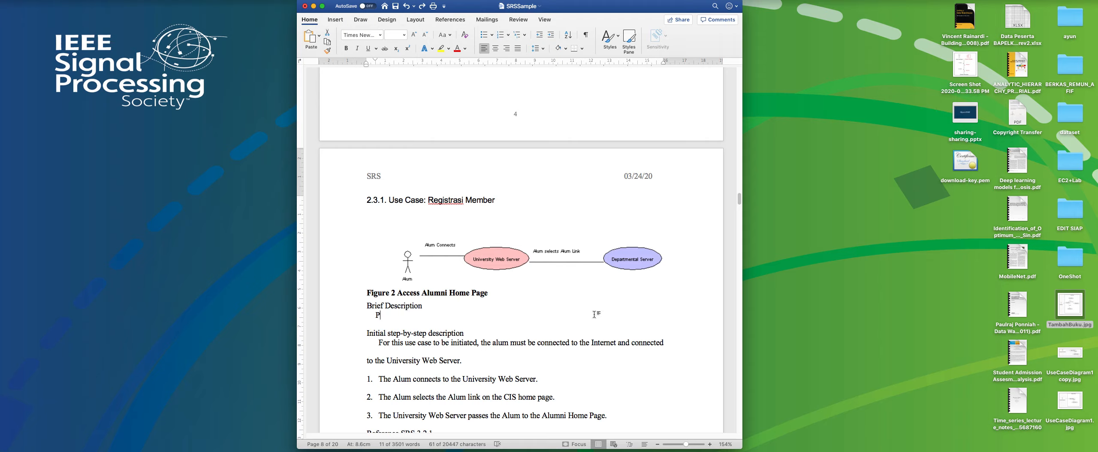
pyautogui.press('BackSpace')
pyautogui.press('BackSpace')
pyautogui.press('BackSpace')
pyautogui.press('BackSpace')
pyautogui.write('gunjung perpustakaan ')
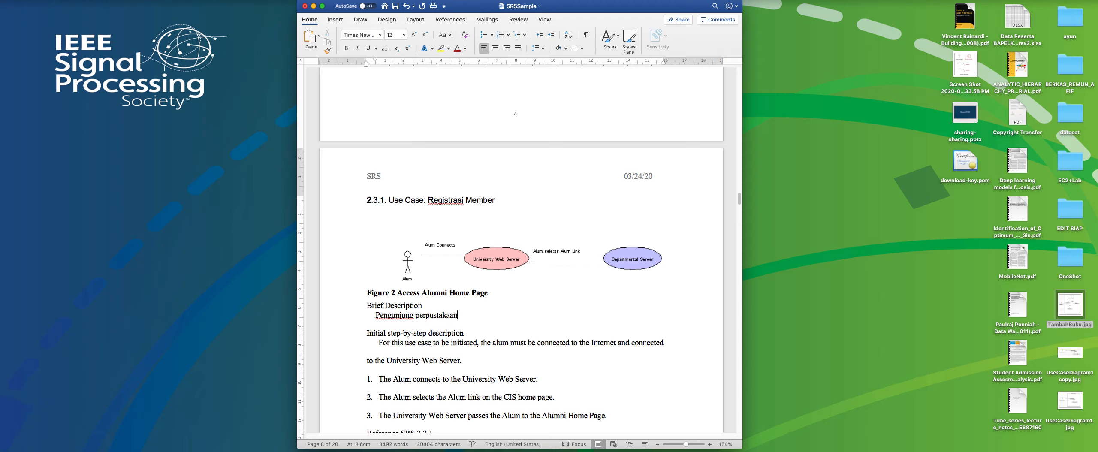
pyautogui.write('mendaftar sebagai member perpust')
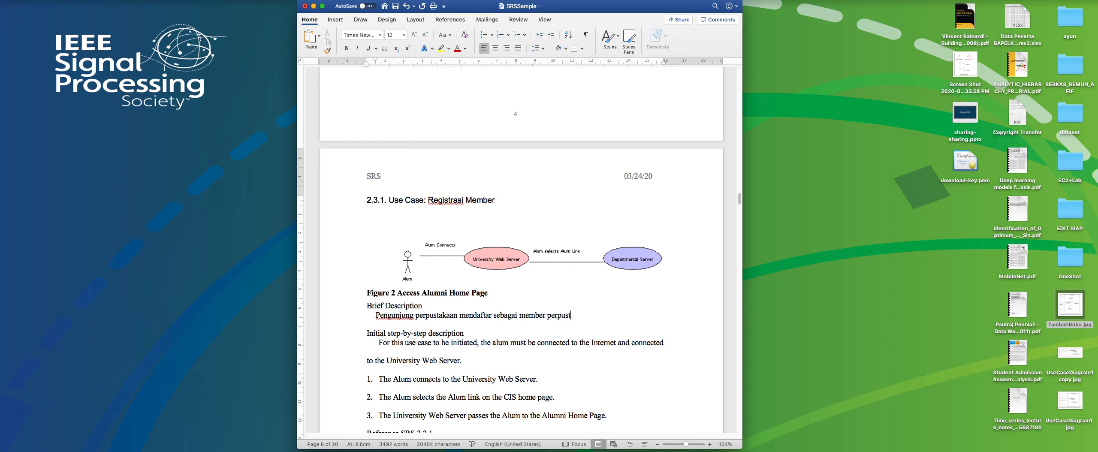
pyautogui.write('akaan.')
# Compare the Initial step-by-step description in the Word document with the Mendaftar Member scenario on slide 5 in PowerPoint.
pyautogui.scroll(-4, 560, 343)
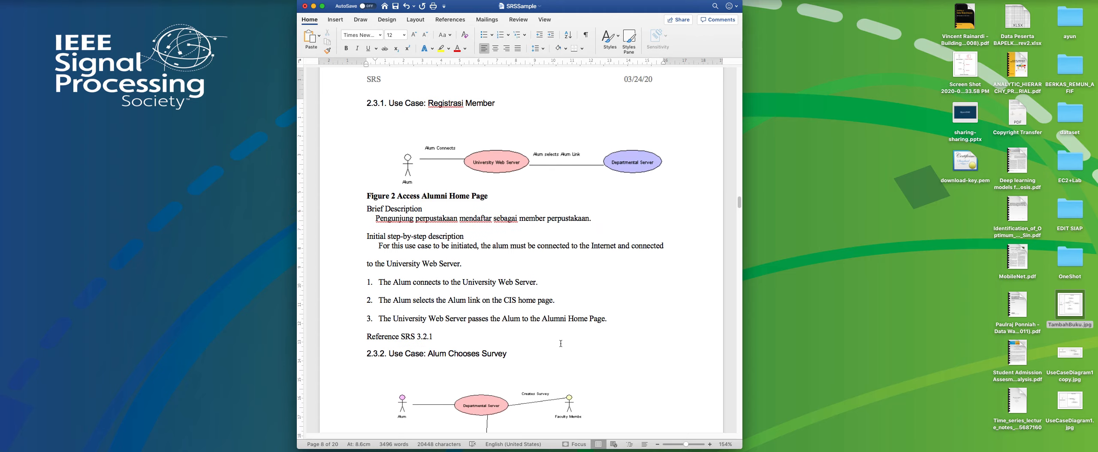
pyautogui.scroll(-1, 395, 255)
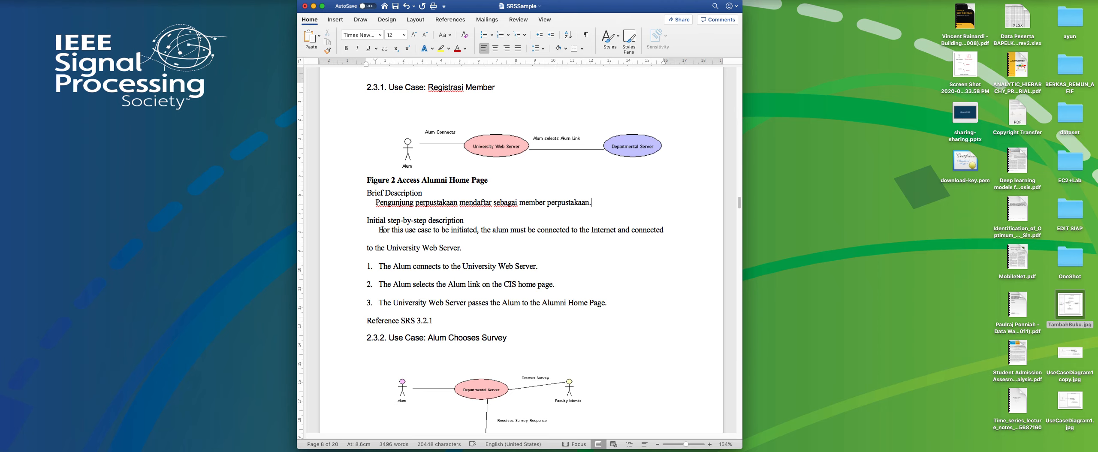
pyautogui.hotkey('ctrl', 'Right')
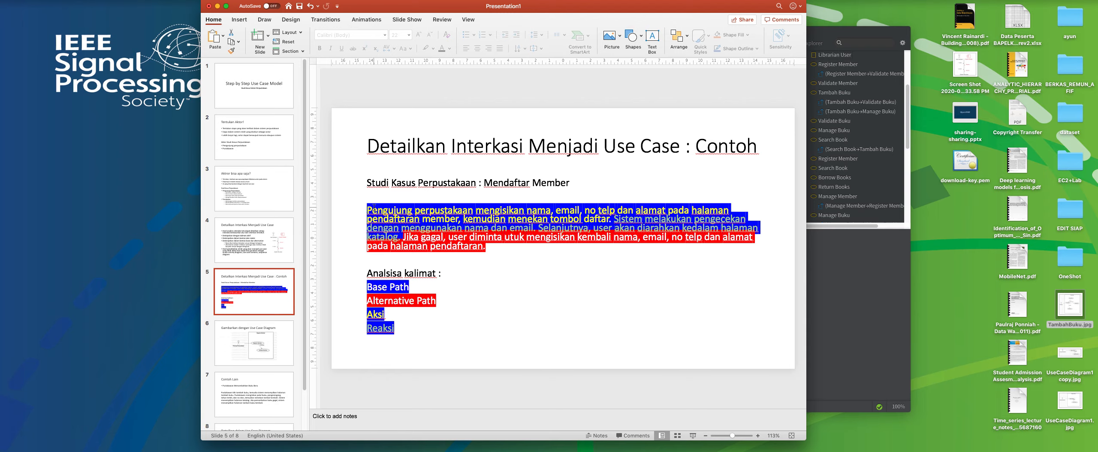
pyautogui.hotkey('ctrl', 'Left')
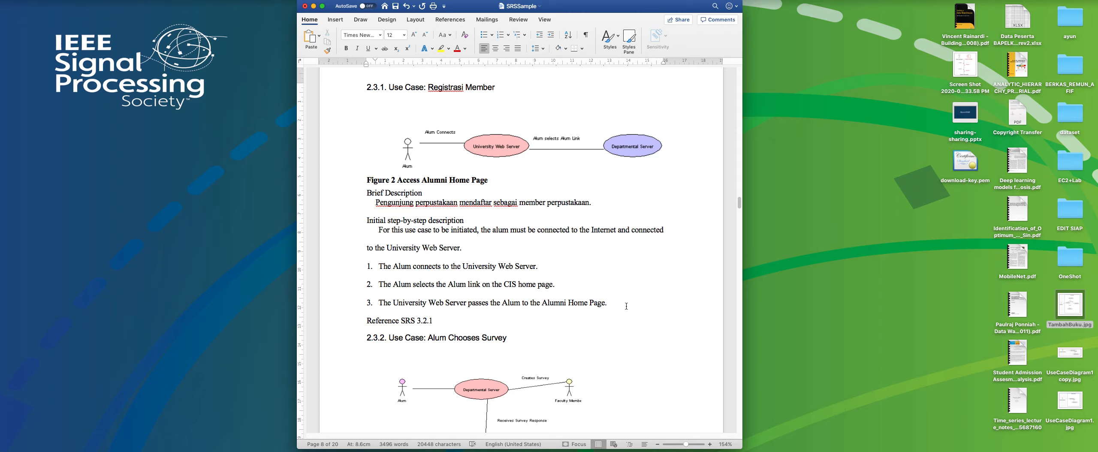
pyautogui.hotkey('ctrl', 'Right')
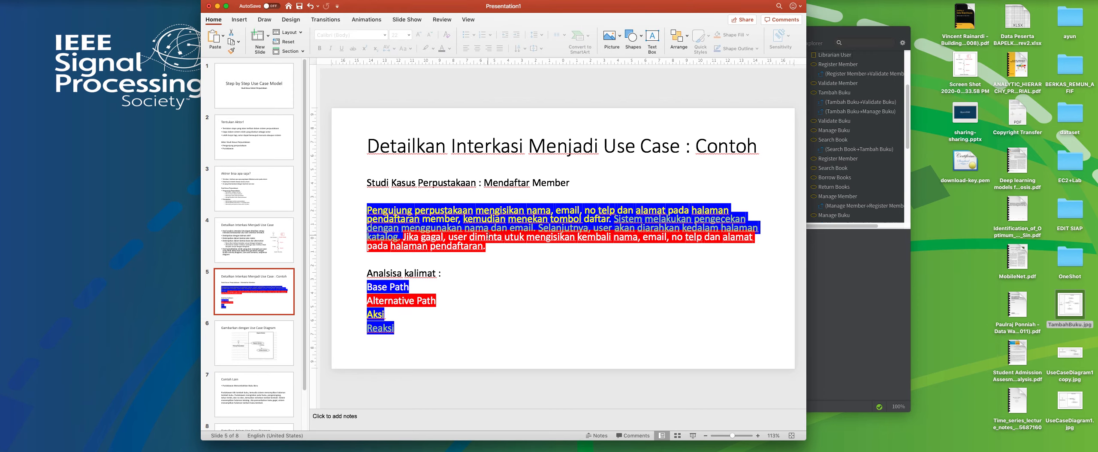
pyautogui.hotkey('ctrl', 'Left')
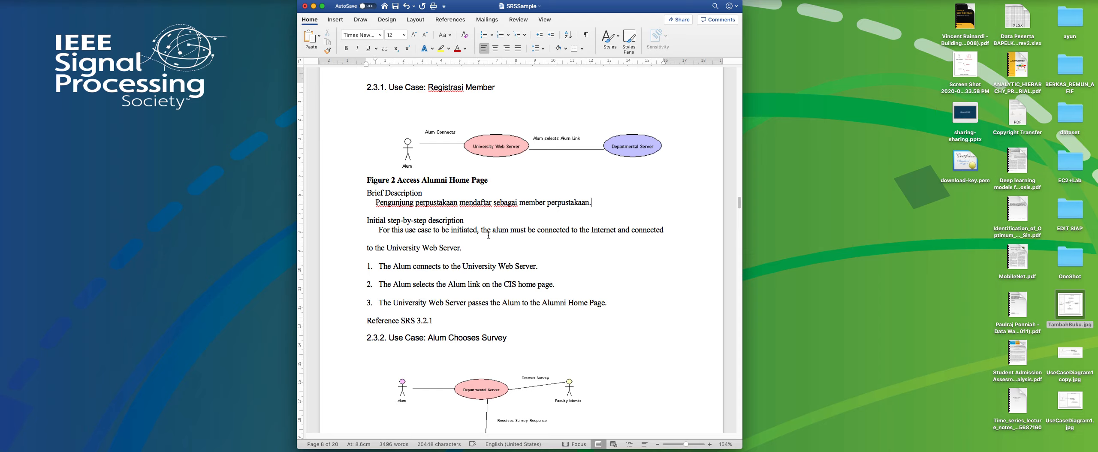
# Delete the introductory sentence and the three numbered steps below Initial step-by-step description.
pyautogui.click(611, 303)
pyautogui.keyDown('shift'); pyautogui.click(378, 230); pyautogui.keyUp('shift')
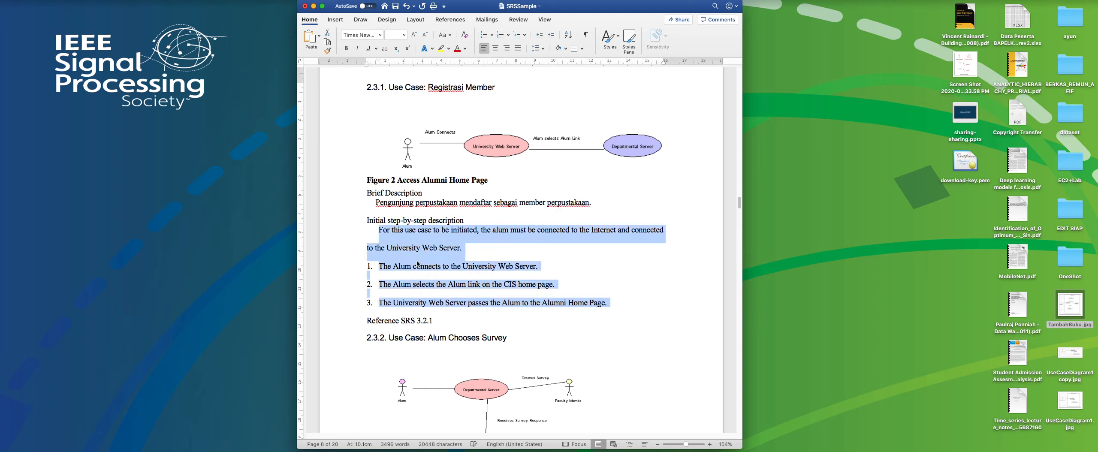
pyautogui.press('BackSpace')
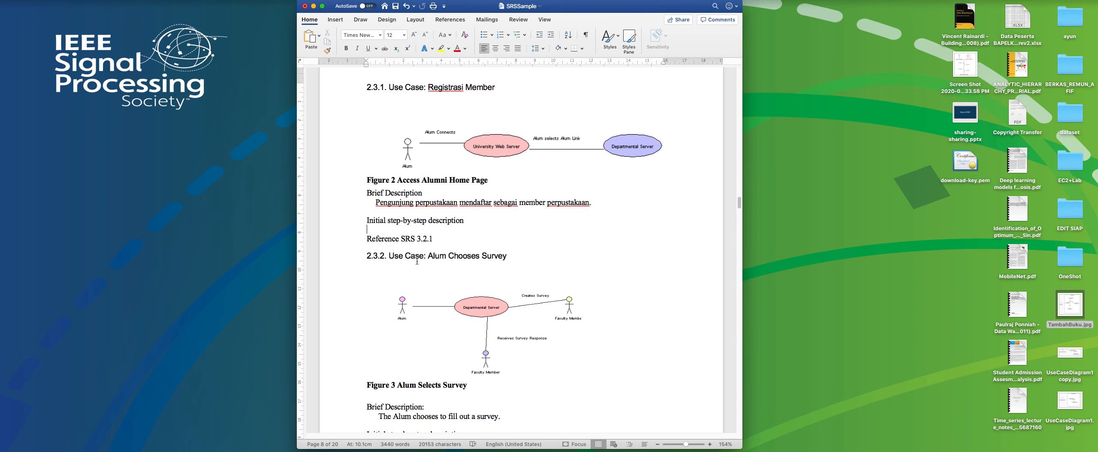
# Try to bring the Mendaftar Member scenario from PowerPoint slide 5 into the Word document with Paste Special.
pyautogui.hotkey('ctrl', 'Right')
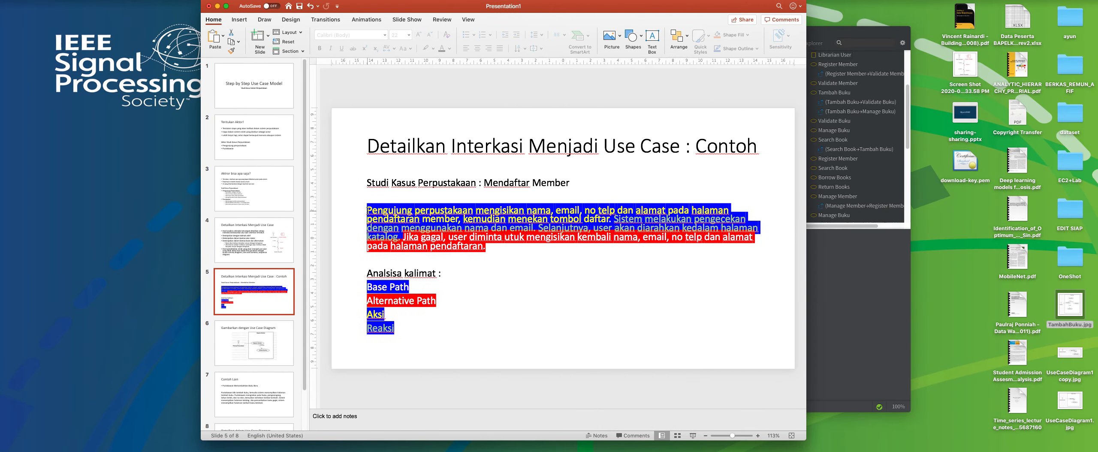
pyautogui.click(477, 245)
pyautogui.tripleClick(486, 248)
pyautogui.press('super+c')
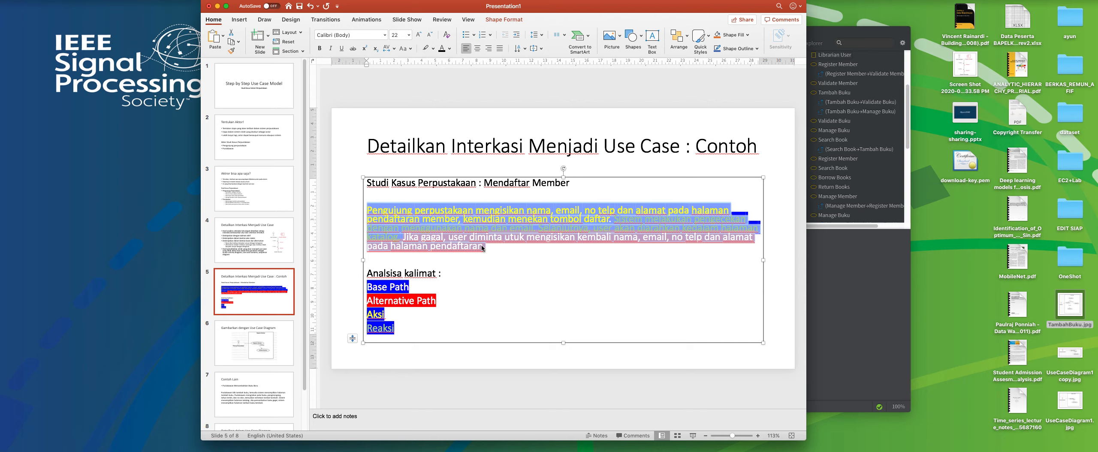
pyautogui.click(482, 248)
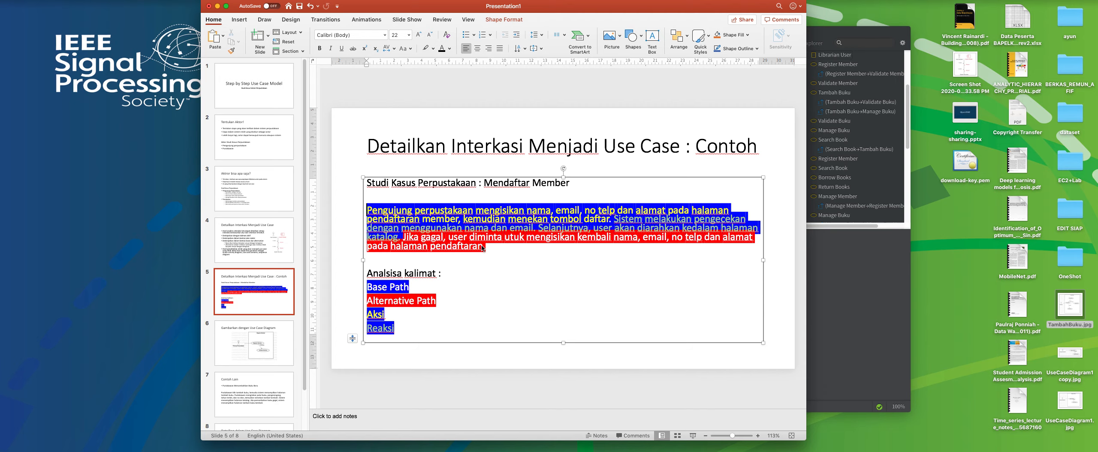
pyautogui.hotkey('ctrl', 'Left')
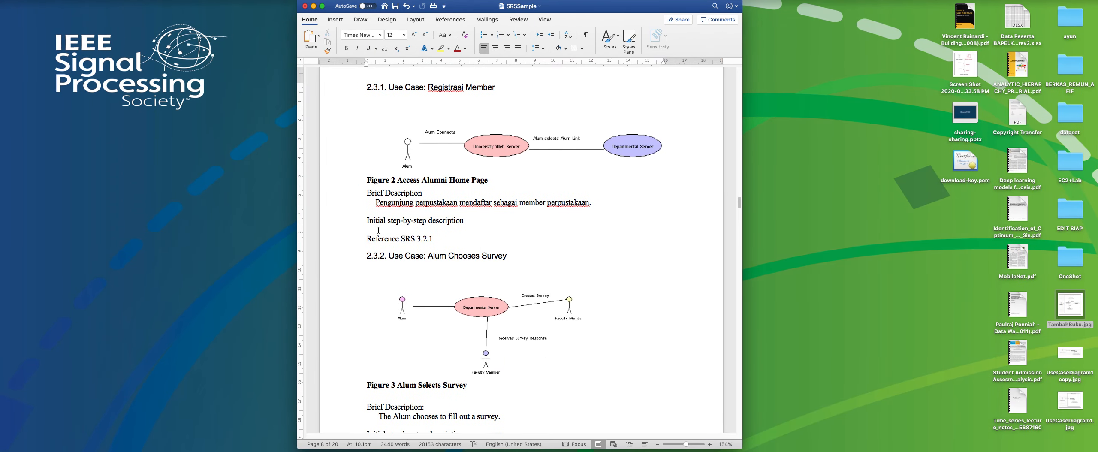
pyautogui.rightClick(379, 230)
pyautogui.click(407, 257)
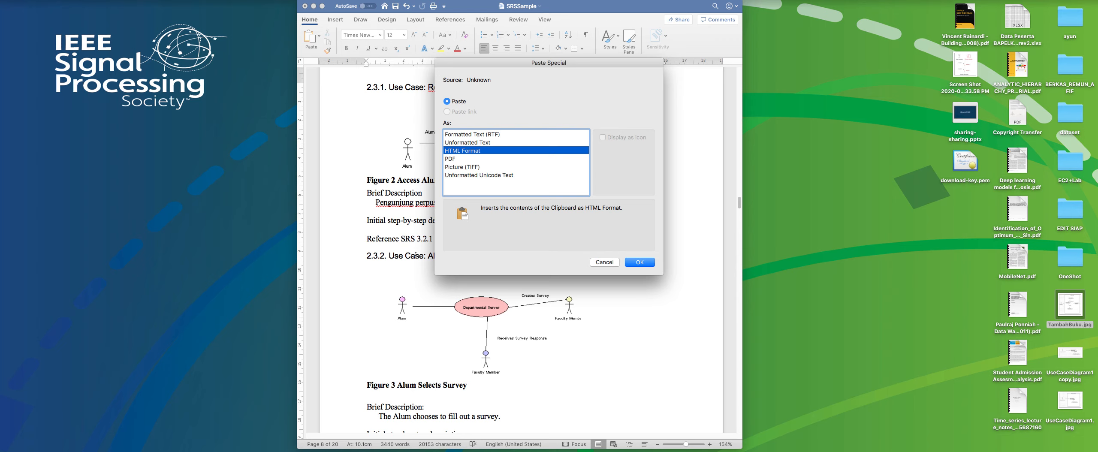
pyautogui.click(601, 264)
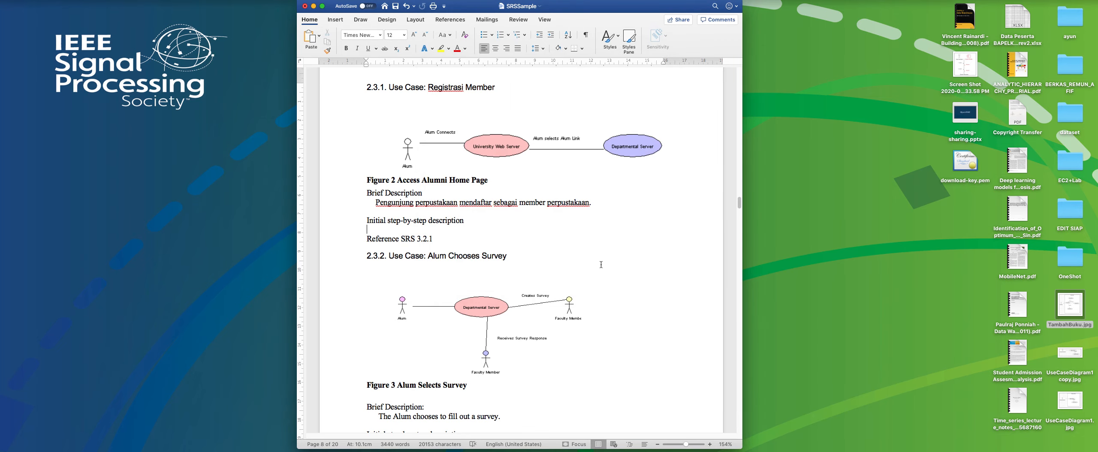
# Copy the Mendaftar Member scenario paragraph from slide 5 in PowerPoint and switch back to the Word document.
pyautogui.hotkey('ctrl', 'Right')
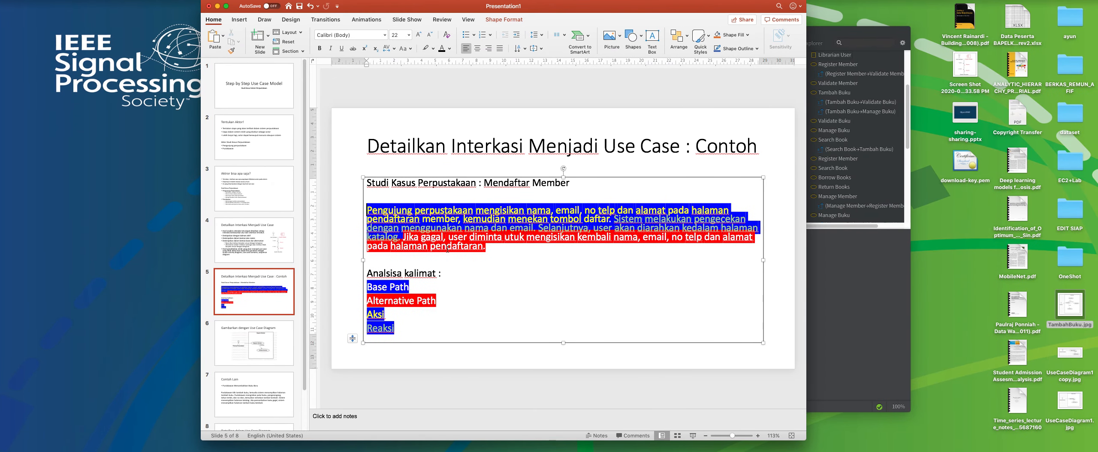
pyautogui.tripleClick(484, 247)
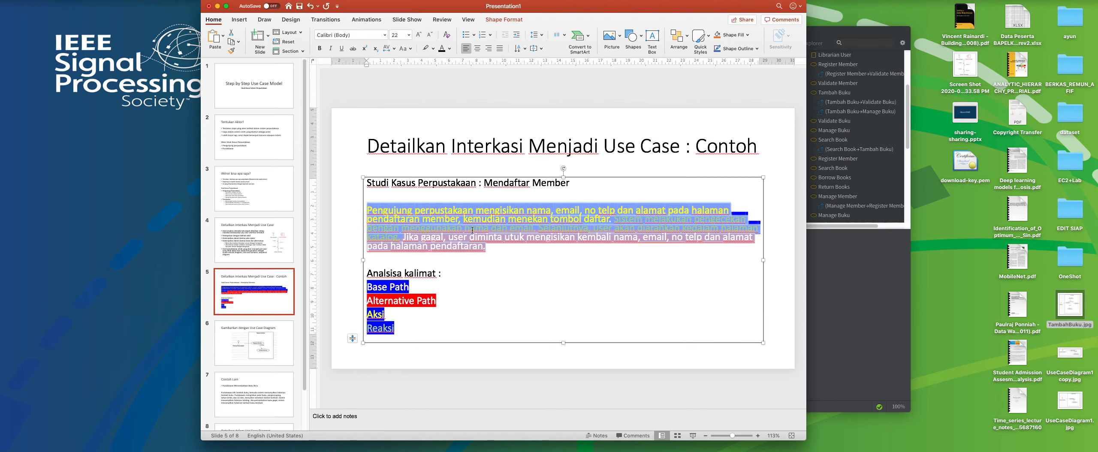
pyautogui.rightClick(472, 231)
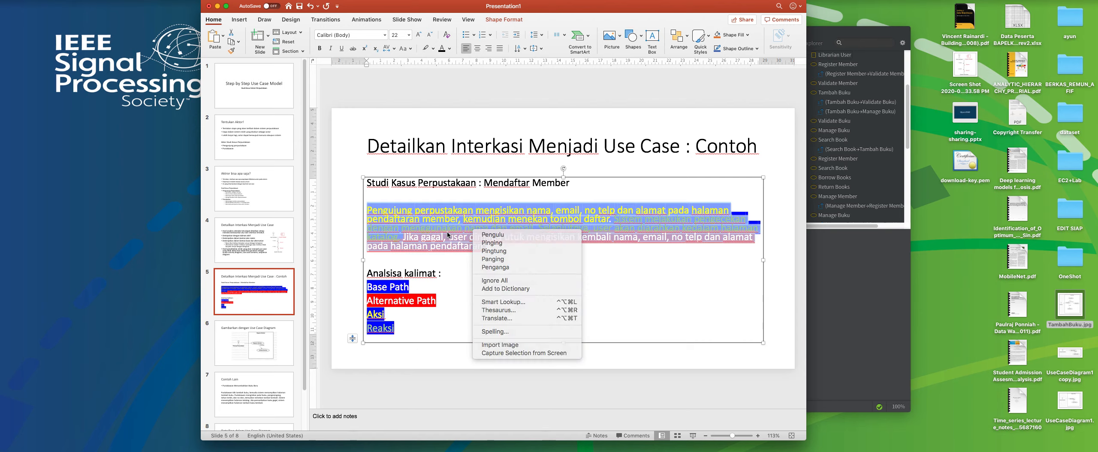
pyautogui.press('Escape')
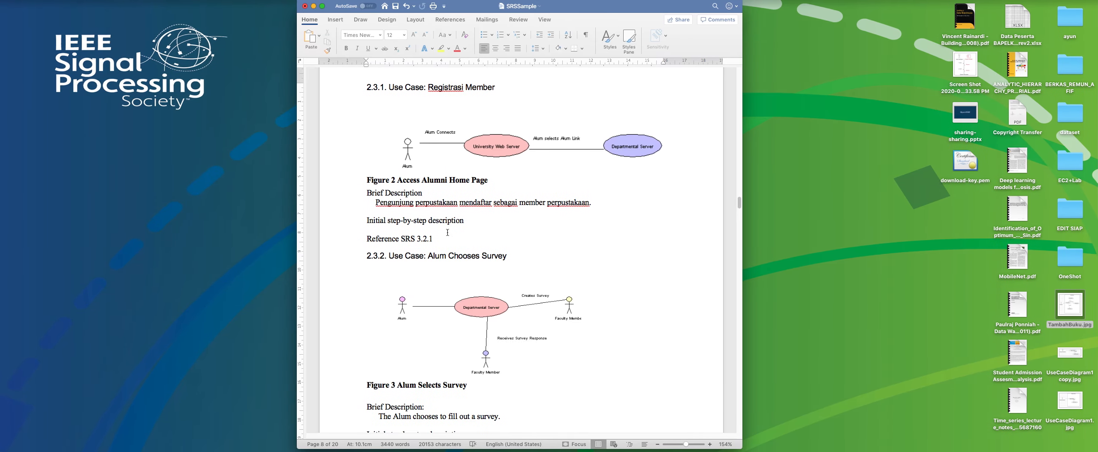
# Paste the copied scenario paragraph below Initial step-by-step description on a new line and review its paste formatting options.
pyautogui.press('Return')
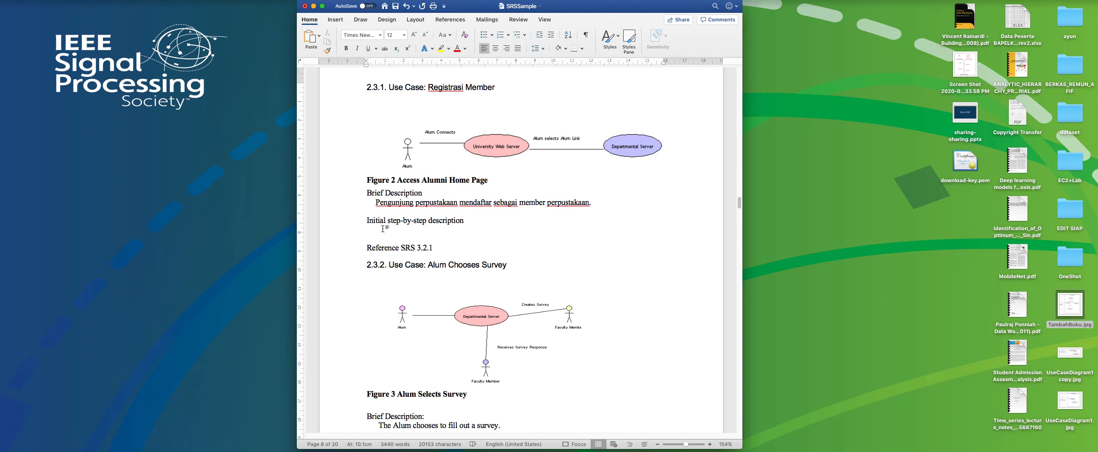
pyautogui.rightClick(368, 229)
pyautogui.click(385, 248)
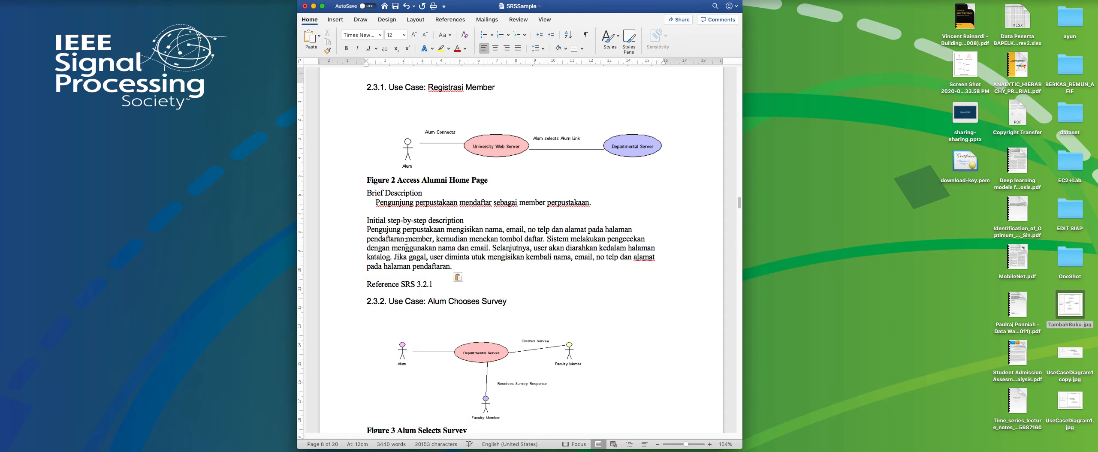
pyautogui.click(457, 276)
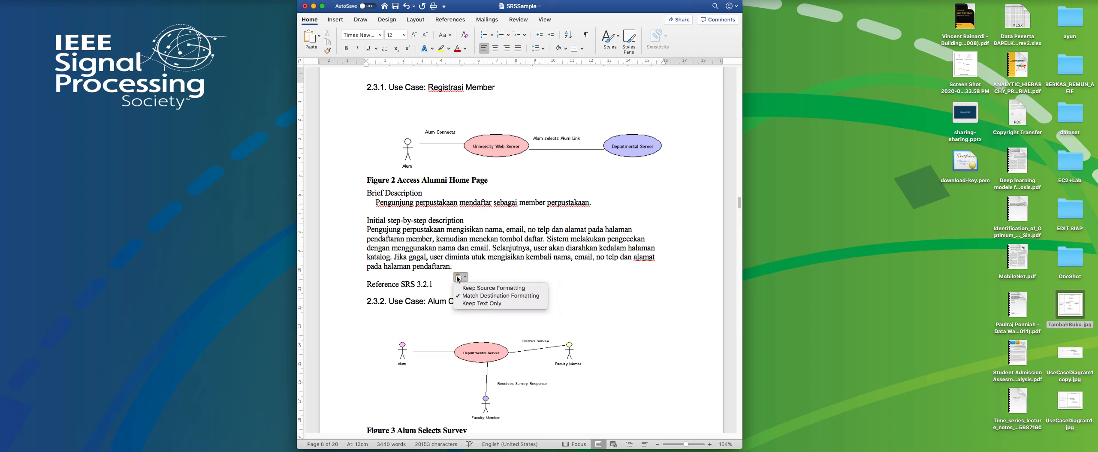
pyautogui.click(469, 288)
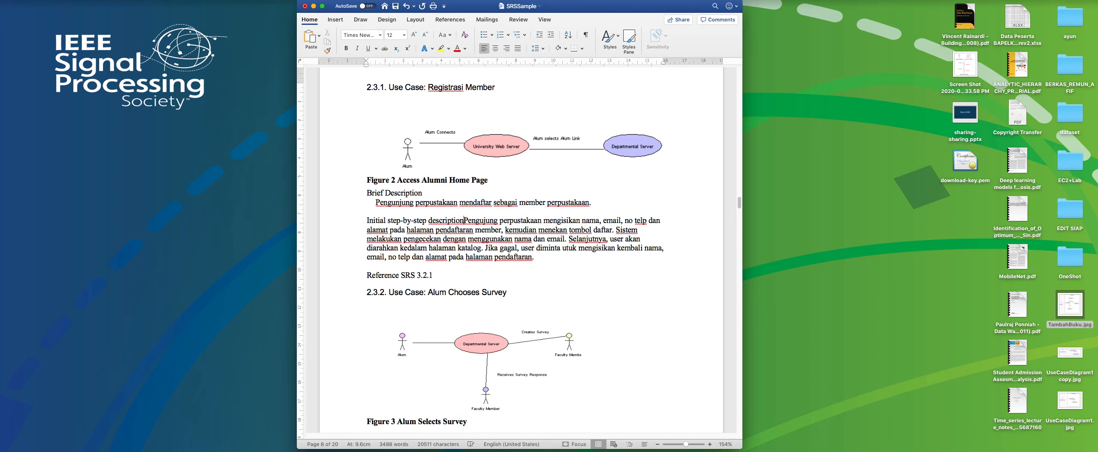
# Turn the scenario below Initial step-by-step description into a four-item numbered list, starting new items at "Sistem melakukan", "Selanjutnya" and "Jika gagal".
pyautogui.write('1.')
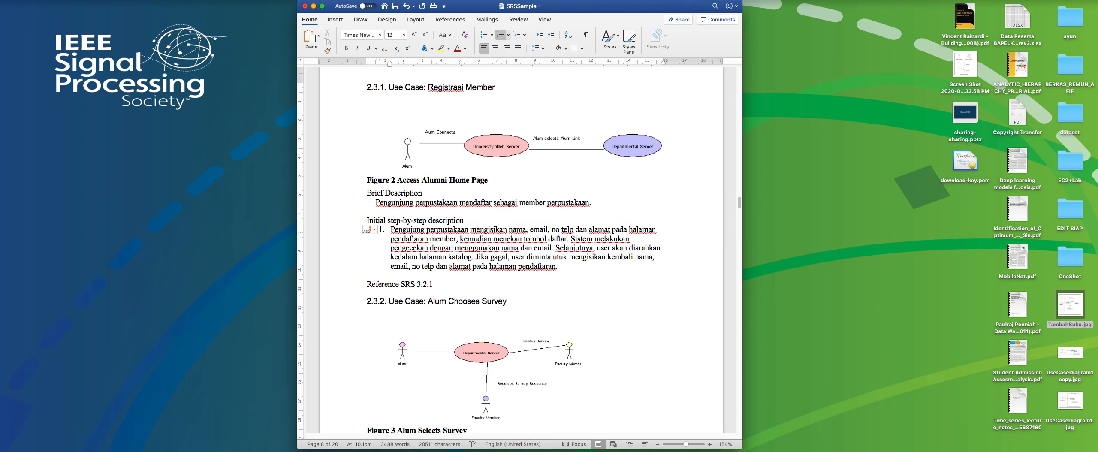
pyautogui.click(571, 240)
pyautogui.press('Return')
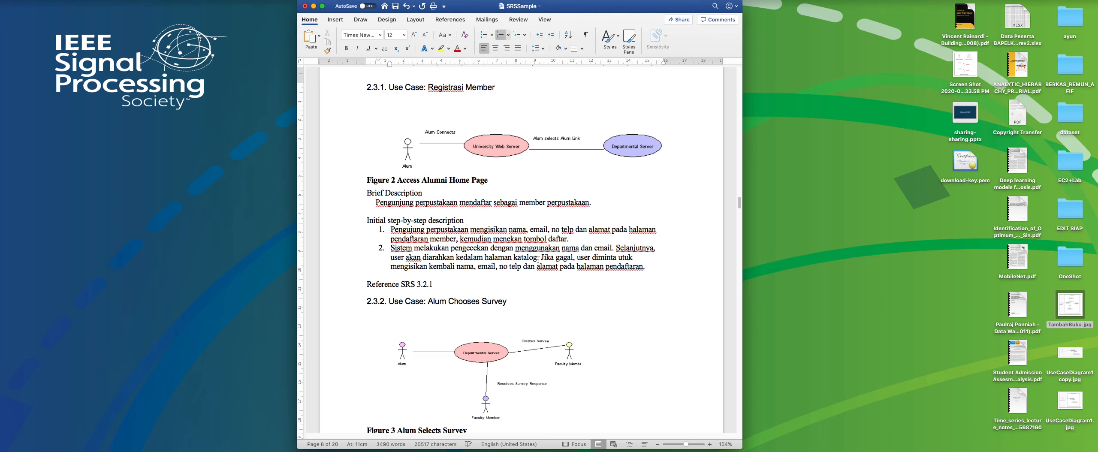
pyautogui.click(540, 257)
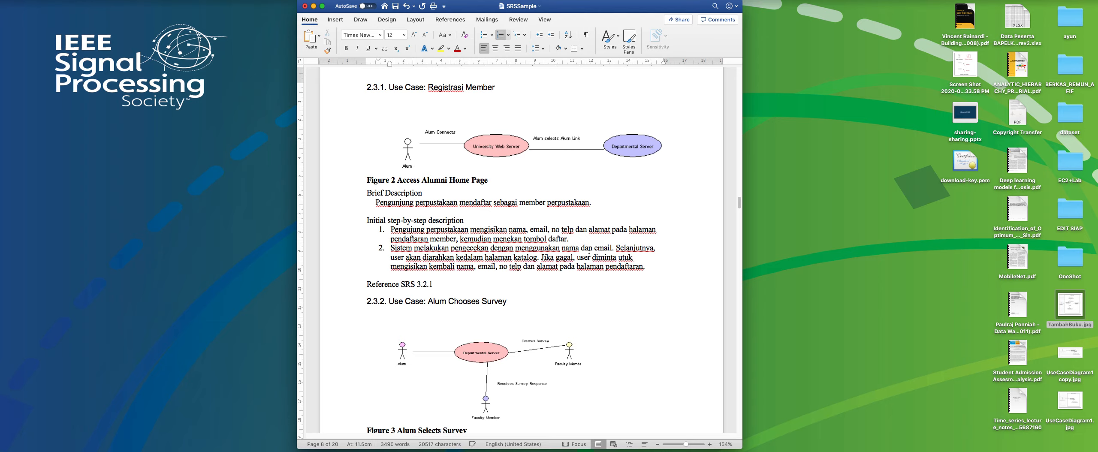
pyautogui.click(616, 248)
pyautogui.press('Return')
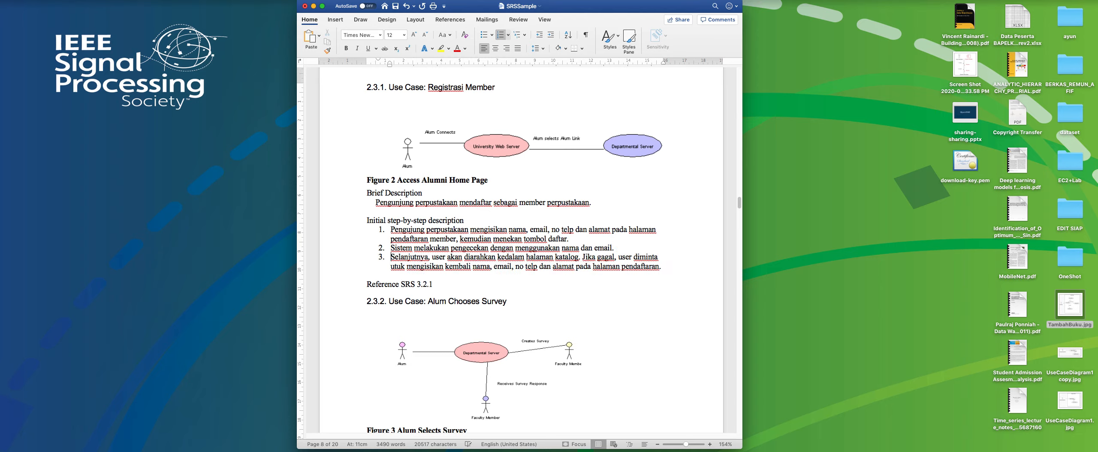
pyautogui.moveTo(579, 256); pyautogui.dragTo(586, 256)
pyautogui.press('Left')
pyautogui.press('Right')
pyautogui.press('Return')
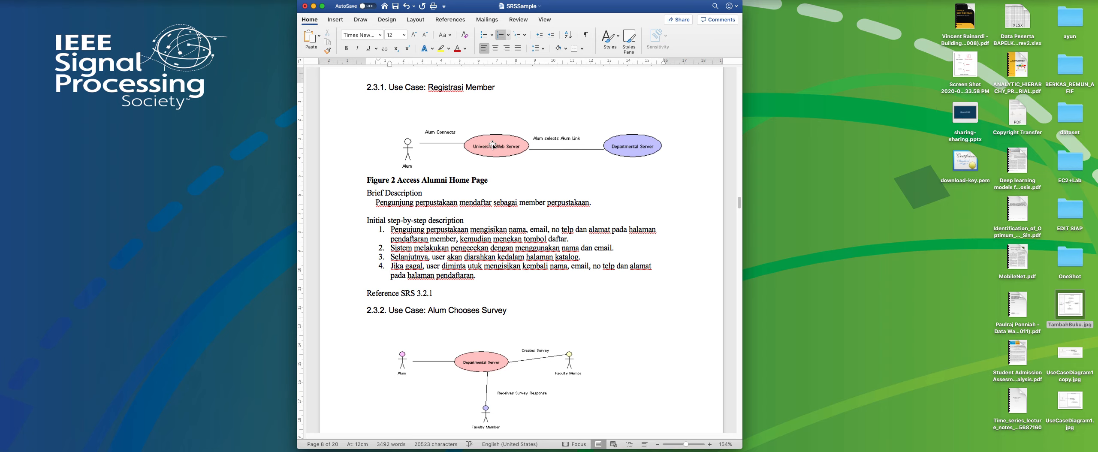
# Switch to PowerPoint's slide 5 with the Mendaftar Member case study and clear the selection of the scenario text.
pyautogui.hotkey('ctrl', 'Right')
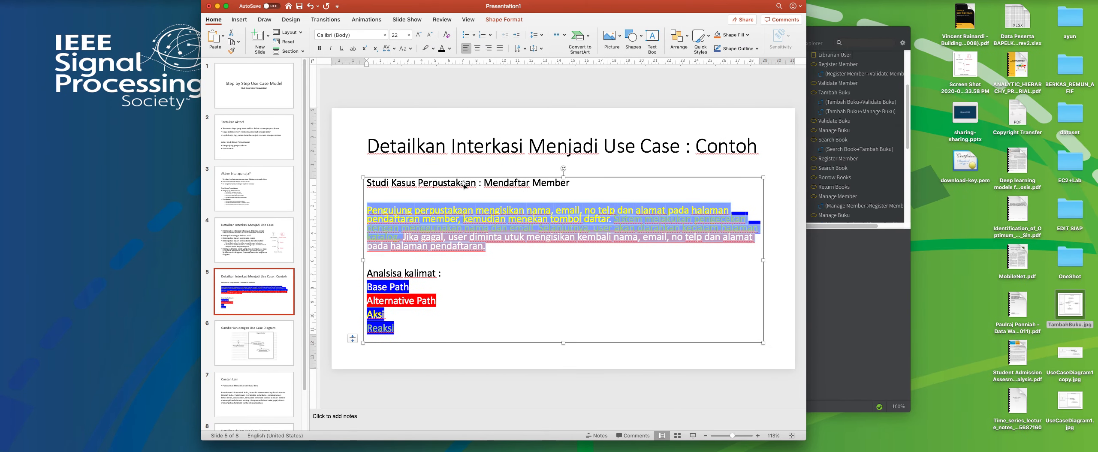
pyautogui.click(522, 280)
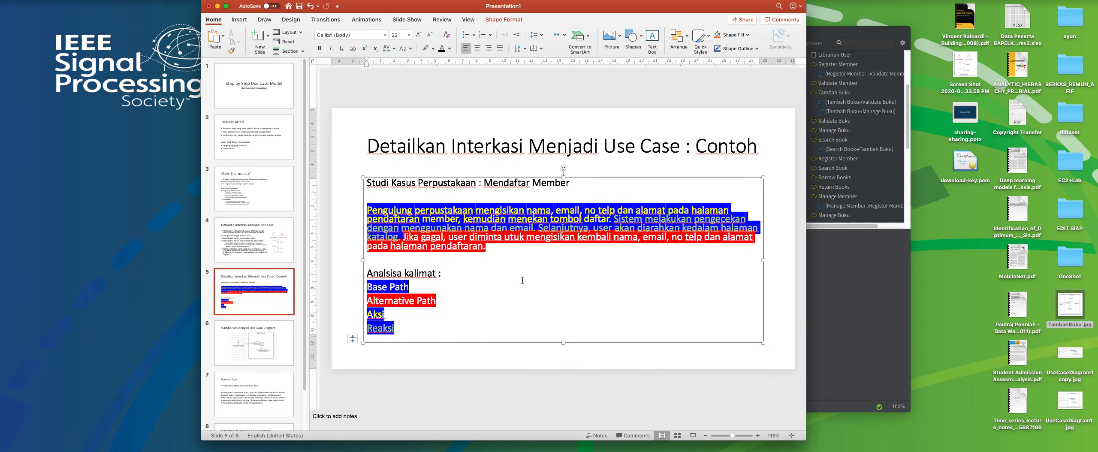